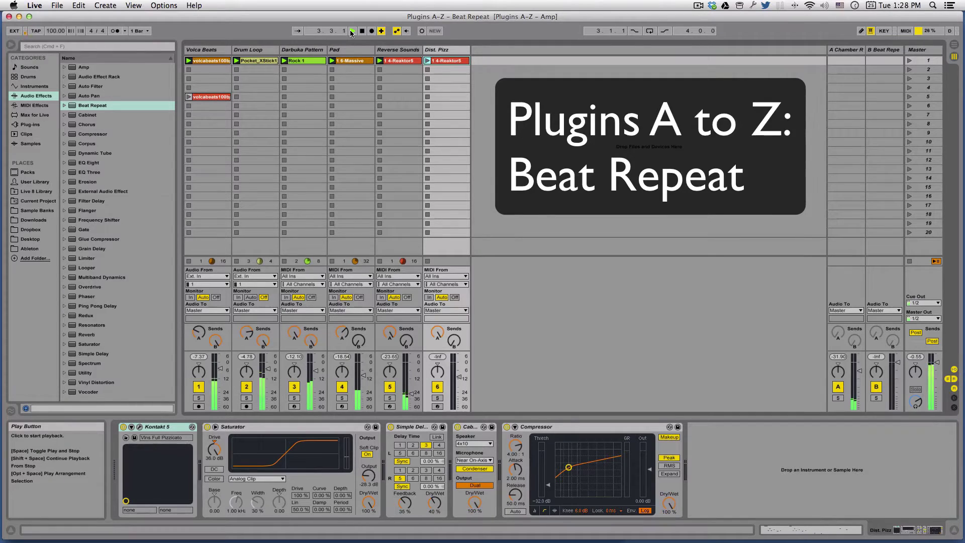
Start the Dist. Pizz clip playing and show the Volca Beats track's Beat Repeat and Compressor.
left_click(428, 61)
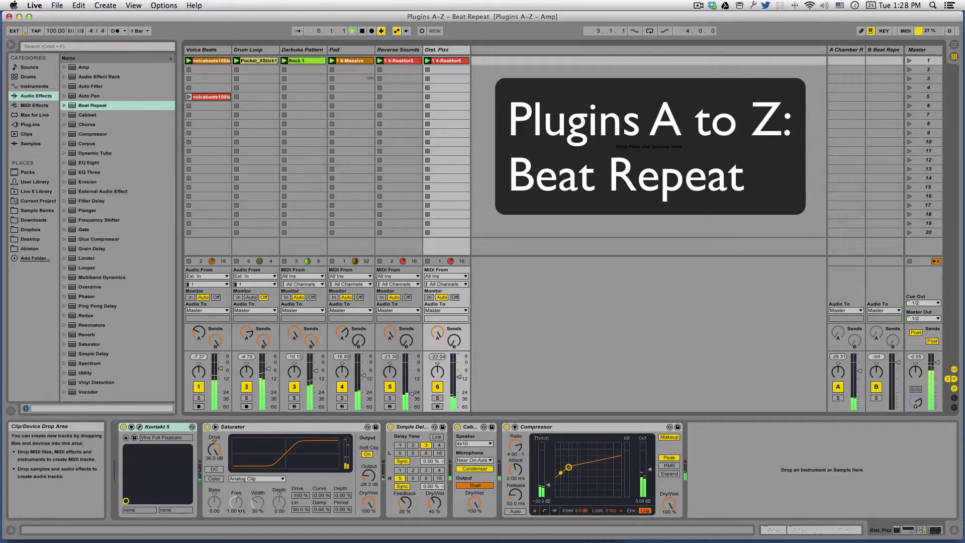
left_click(215, 51)
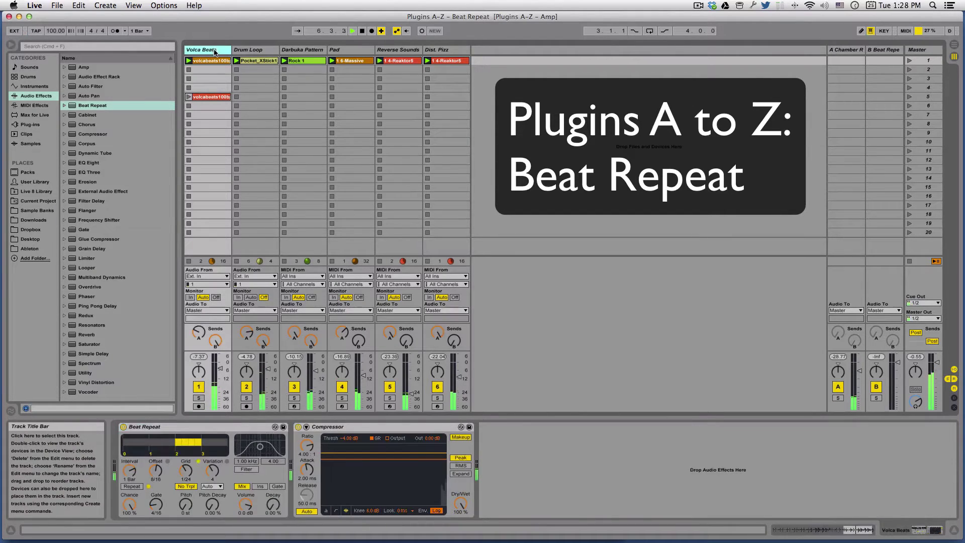
Stop playback and mute the Reverse Sounds track and return track A.
left_click(362, 31)
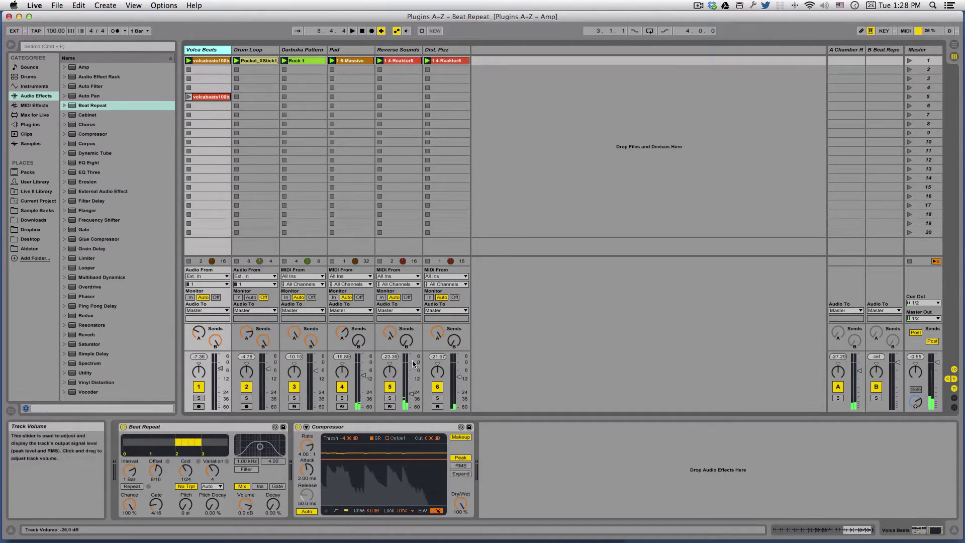
left_click(390, 387)
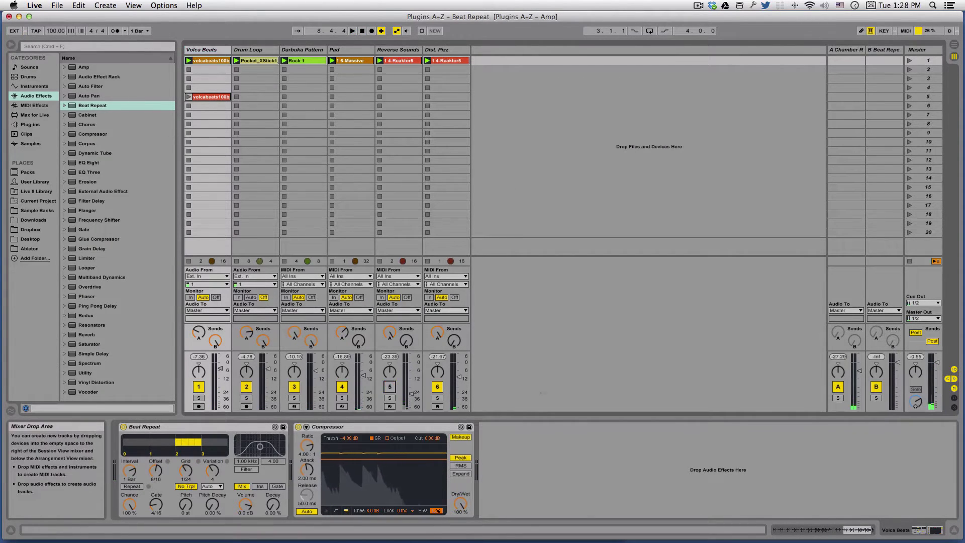
left_click(838, 387)
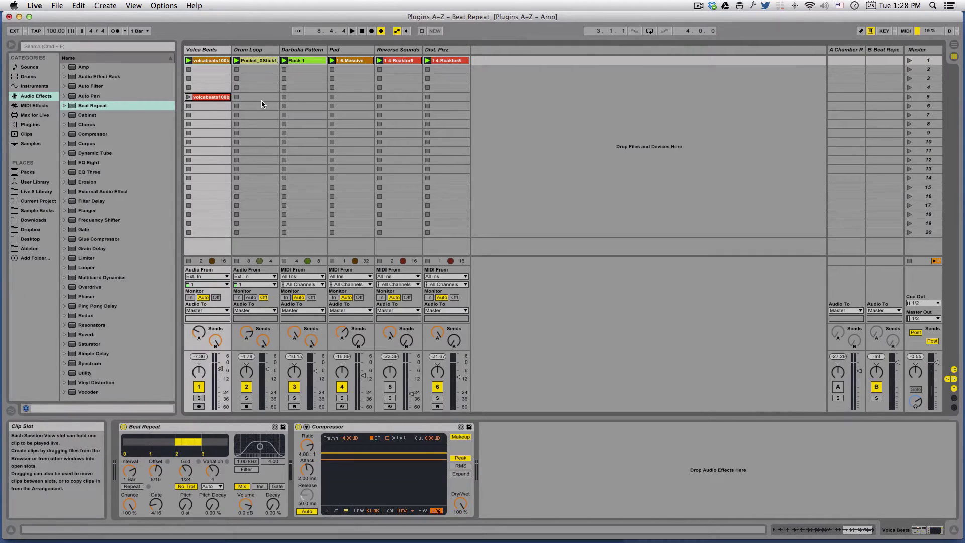
Review the Drum Loop and Darbuka Pattern devices, then return to the Volca Beats chain.
left_click(209, 50)
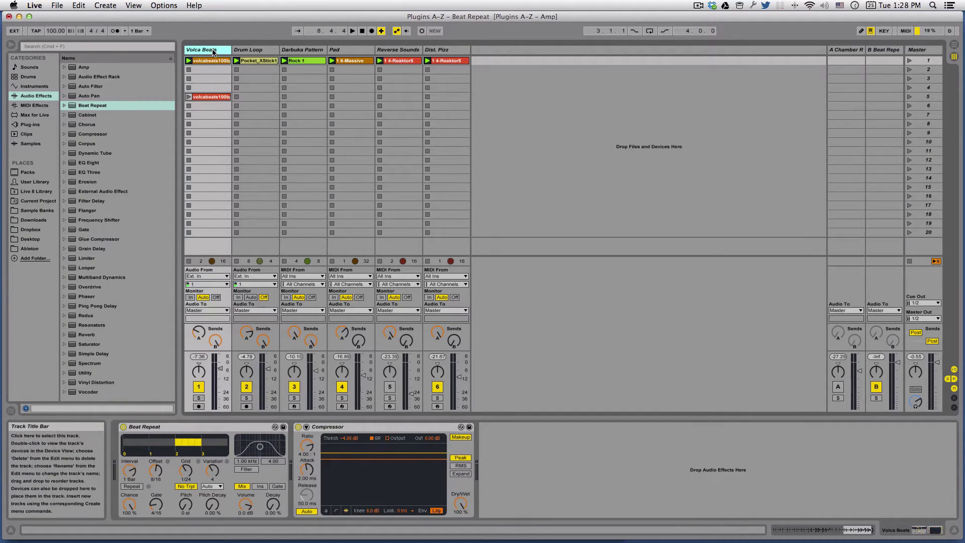
left_click(246, 51)
left_click(294, 50)
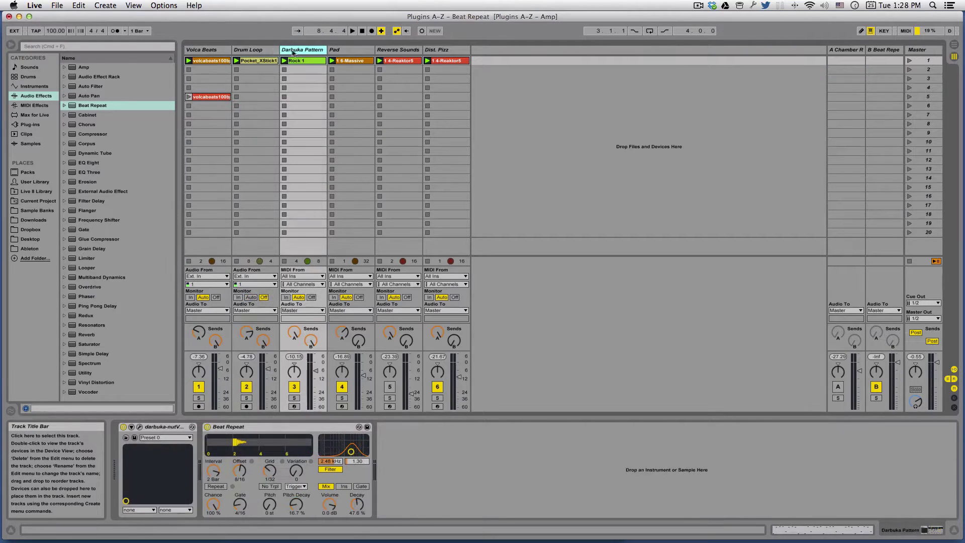
left_click(220, 51)
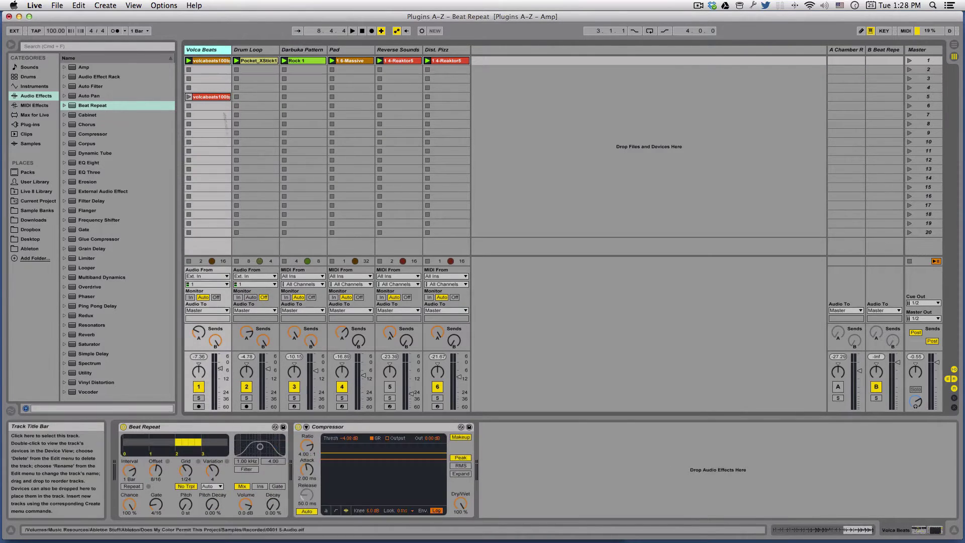
Solo Volca Beats, compare its Beat Repeat bypassed versus active, then unsolo the track.
left_click(199, 398)
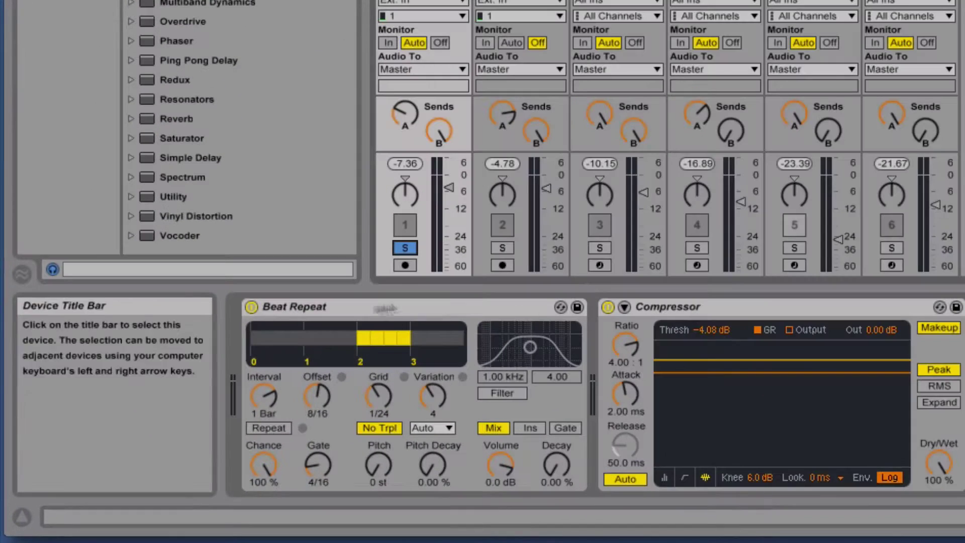
left_click(250, 307)
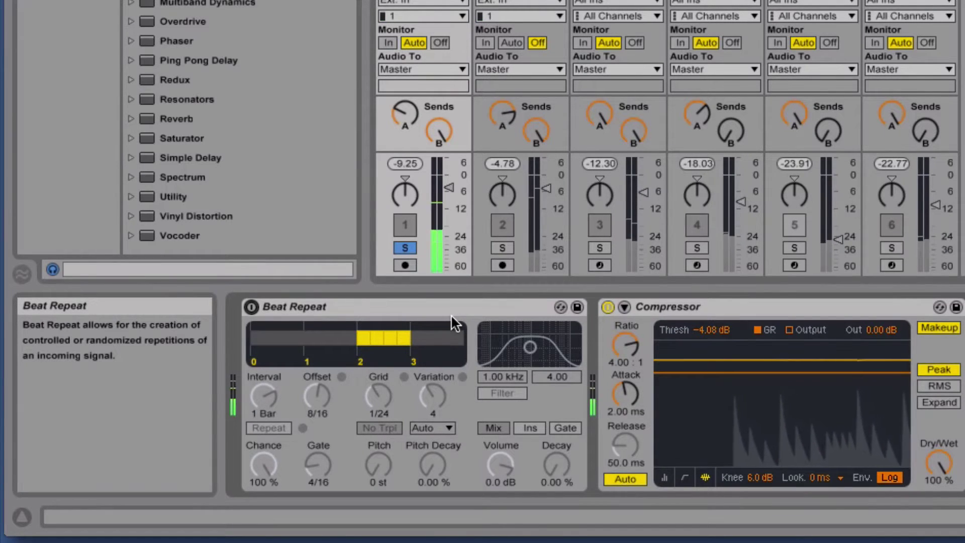
left_click(251, 306)
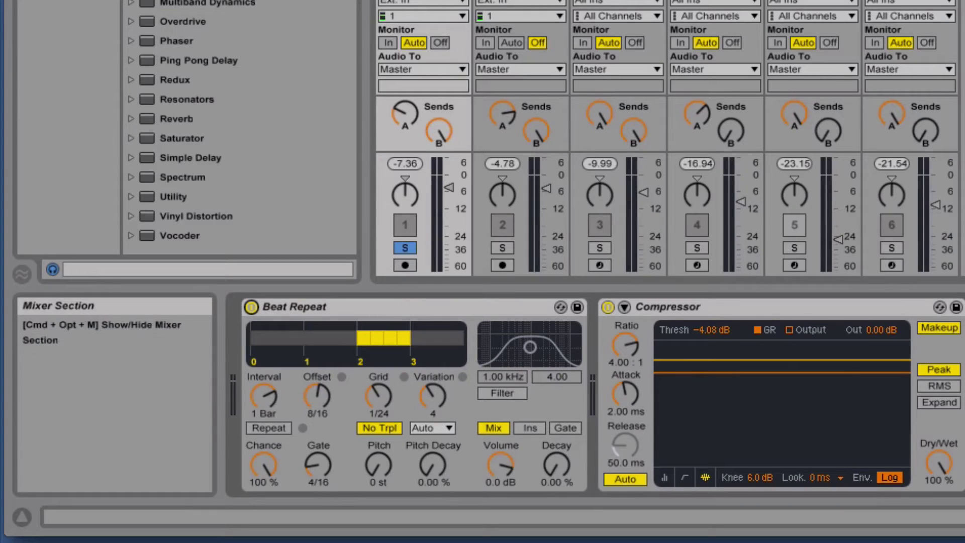
left_click(404, 246)
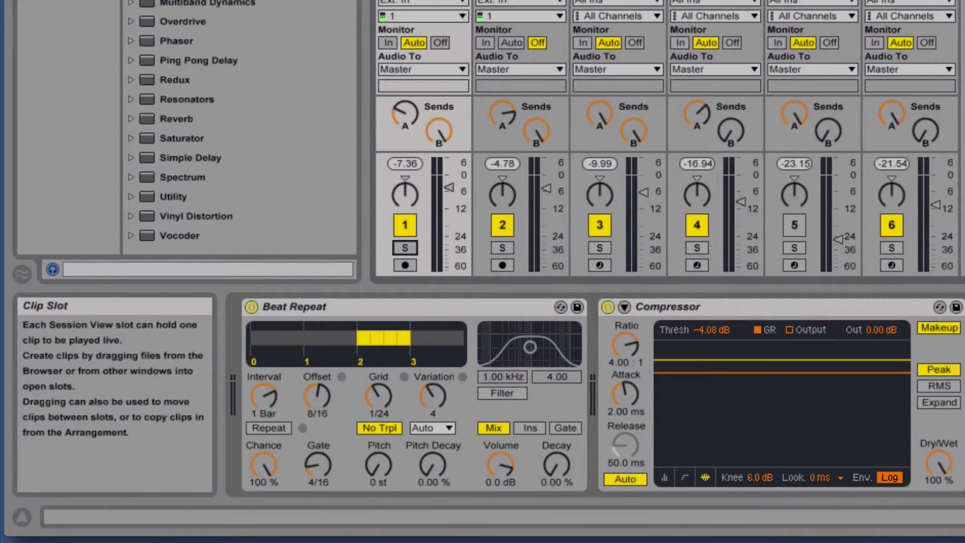
On Drum Loop, switch off the first Beat Repeat and delete the second one.
left_click(502, 4)
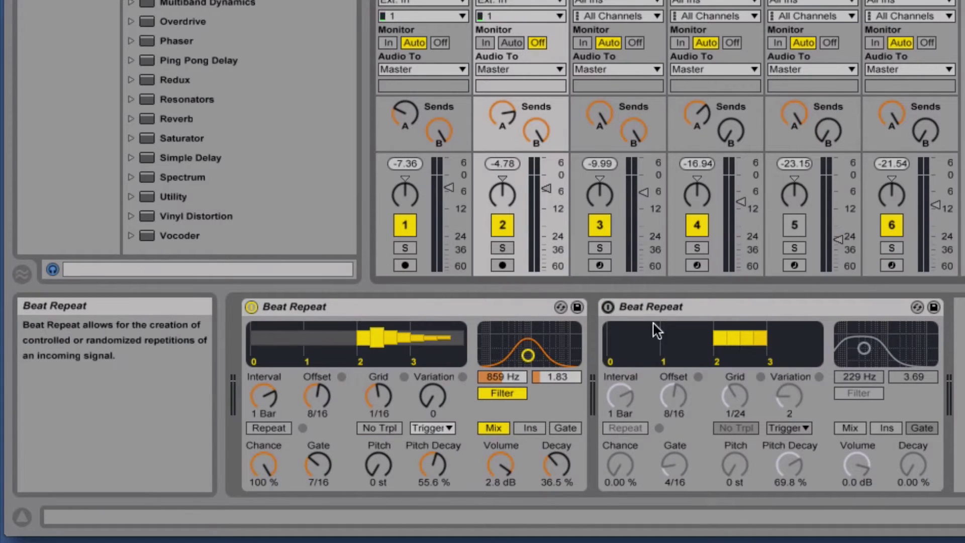
left_click(249, 307)
left_click(629, 305)
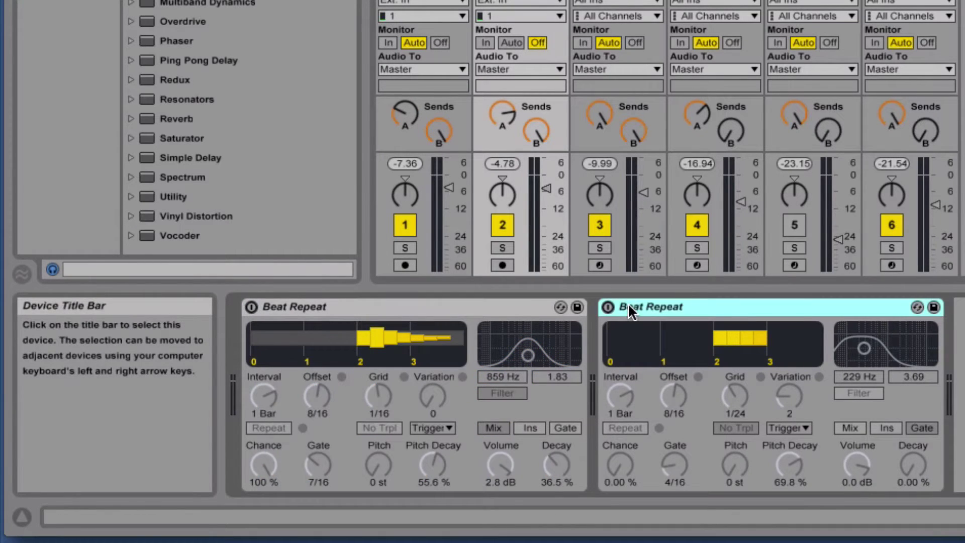
key("Delete")
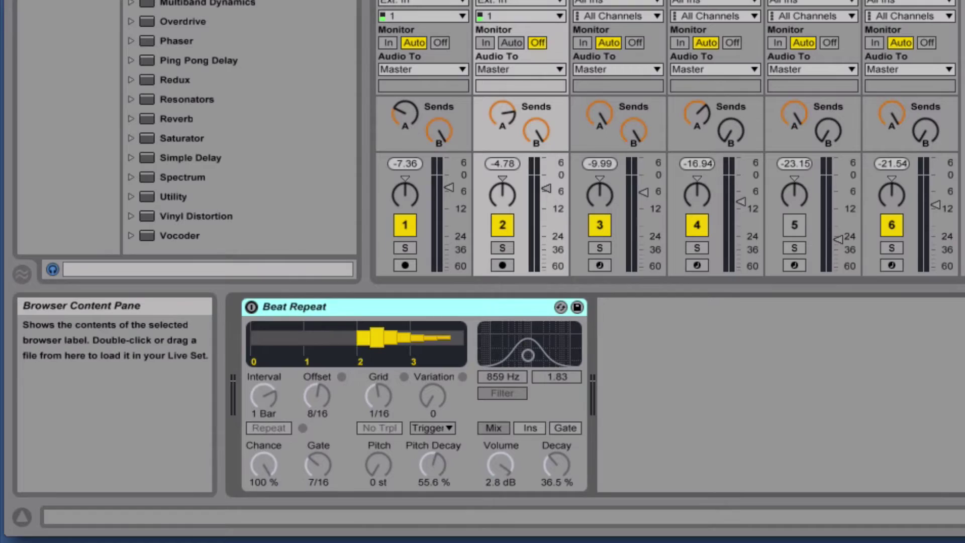
Add a fresh default Beat Repeat after the first and solo the Drum Loop track.
mouse_move(190, 151)
left_mouse_down()
mouse_move(754, 382)
mouse_move(827, 383)
left_mouse_up()
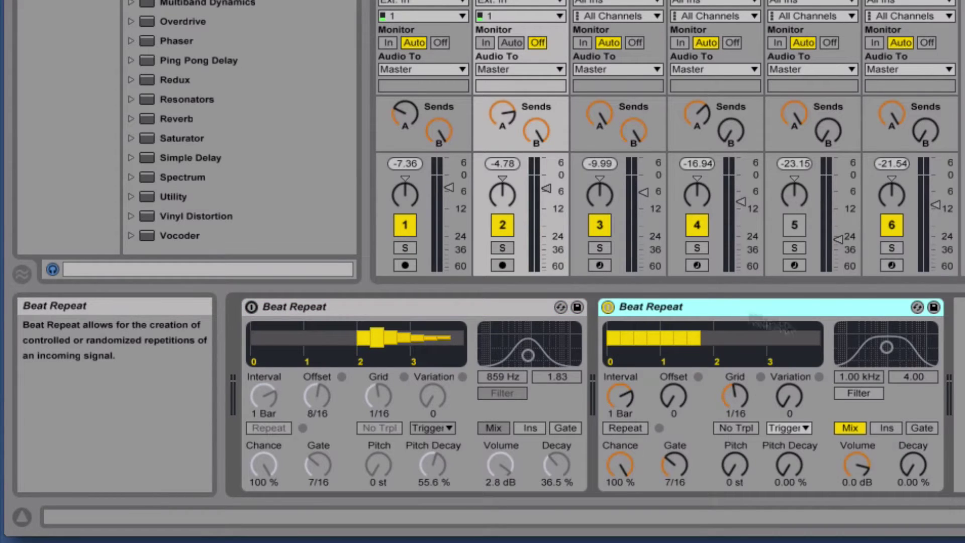
left_click(502, 246)
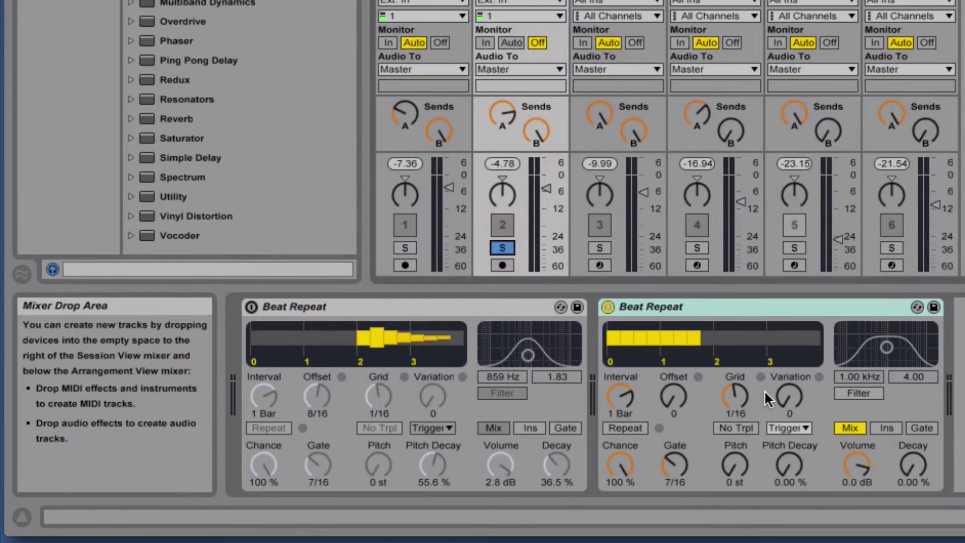
left_click(621, 398)
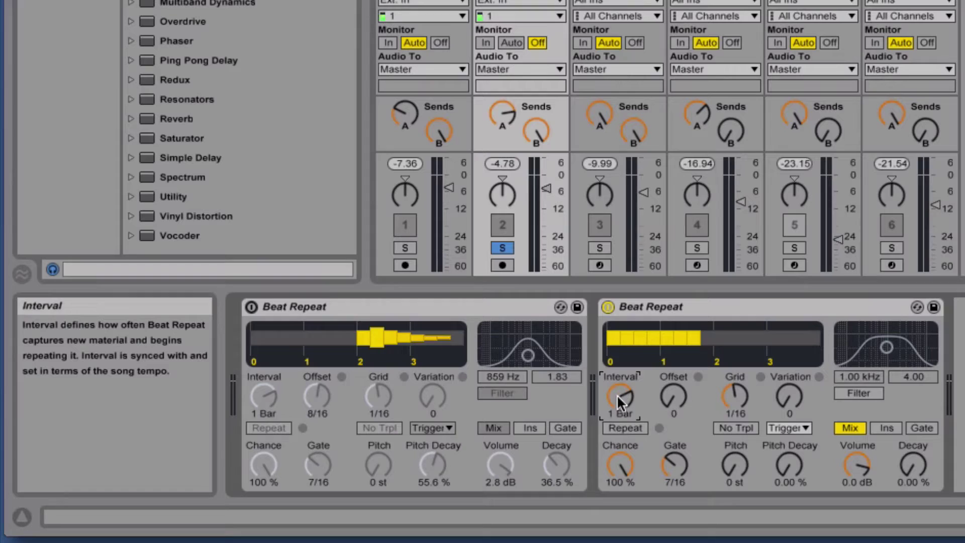
Audition the new Beat Repeat's Interval at 4 Bar, 2 Bar and 1/8, ending at 1 Bar.
left_click_drag(620, 394, 620, 352)
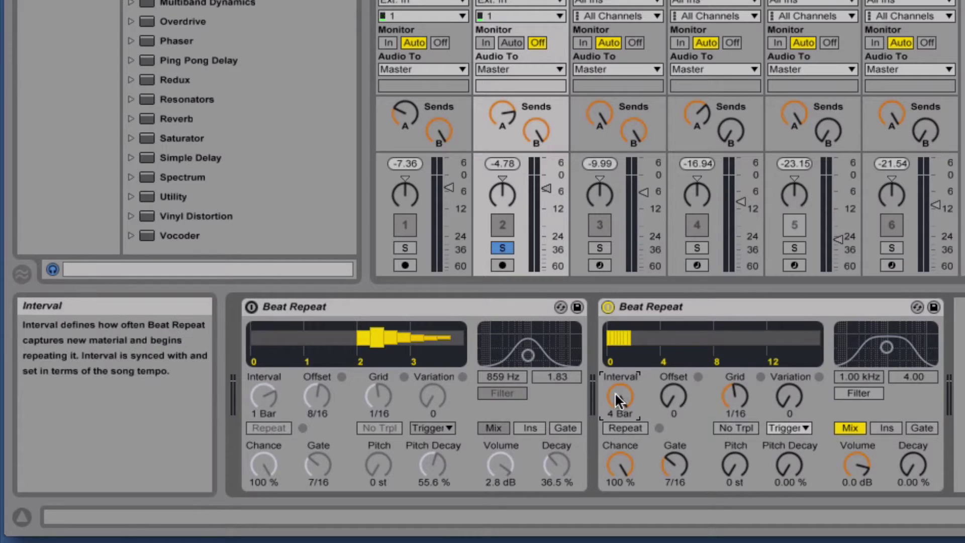
left_click_drag(620, 397, 620, 411)
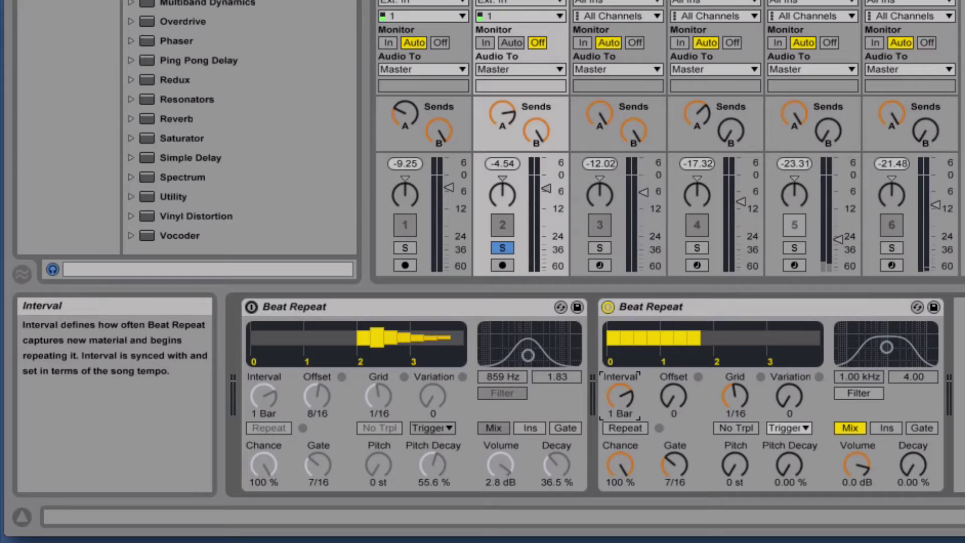
key("Up")
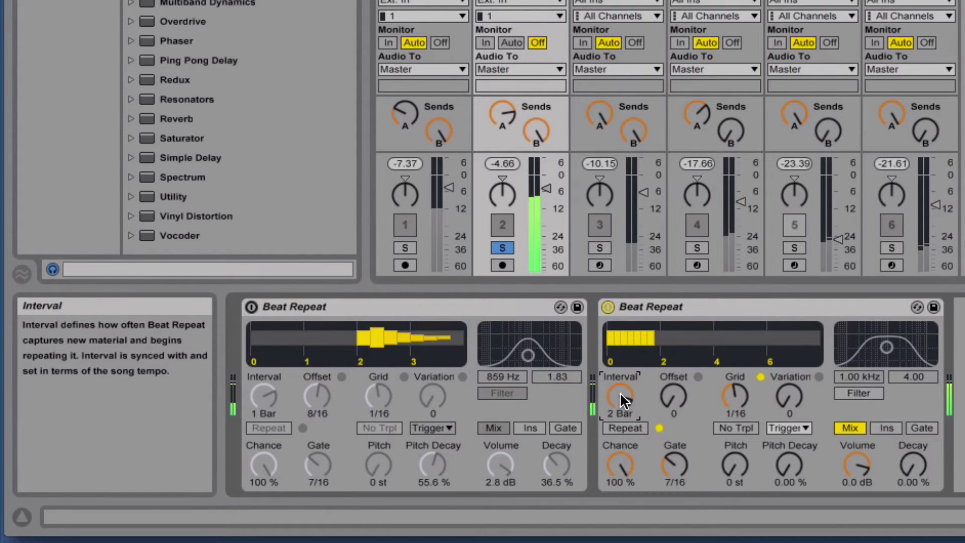
left_click_drag(619, 391, 620, 413)
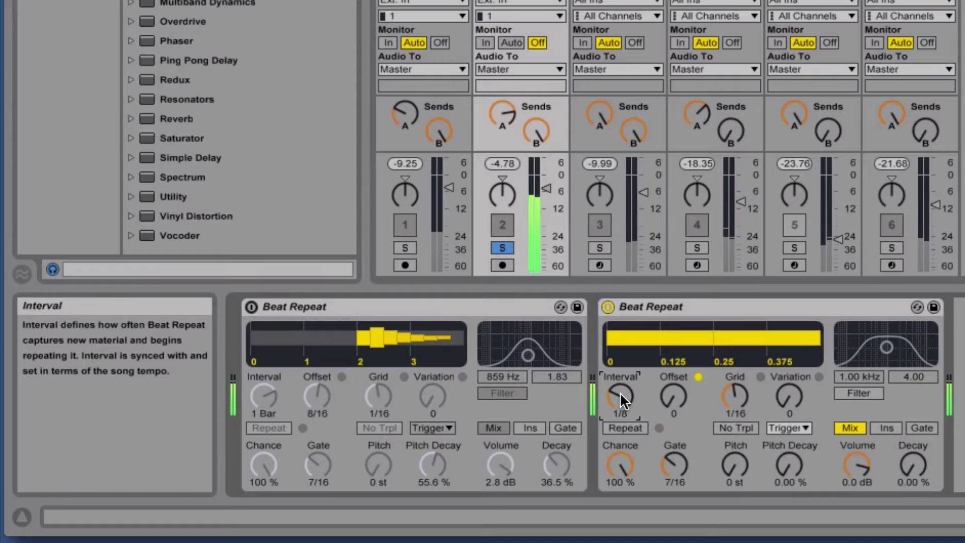
left_click_drag(619, 392, 619, 378)
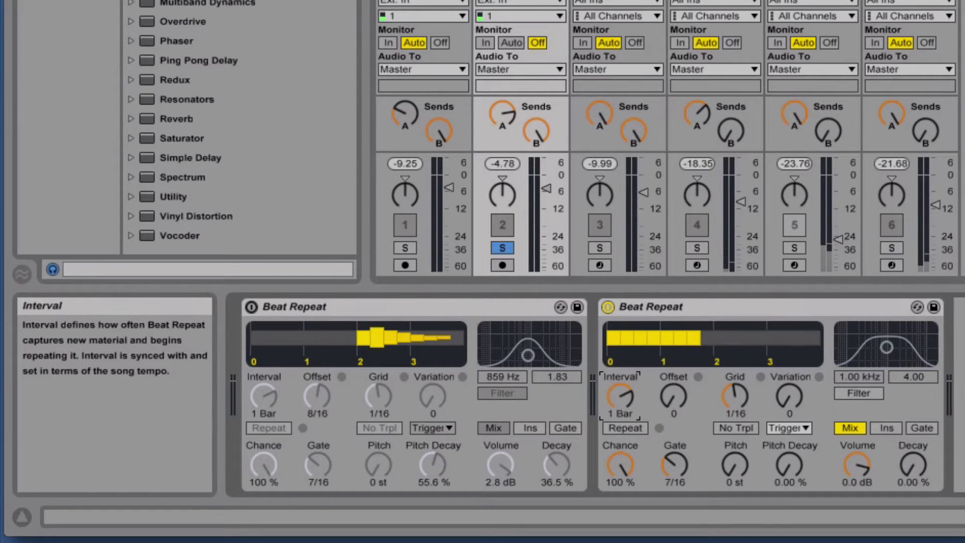
Raise the new Beat Repeat's Offset to 8/16 so repeats start on the third beat.
left_click(670, 396)
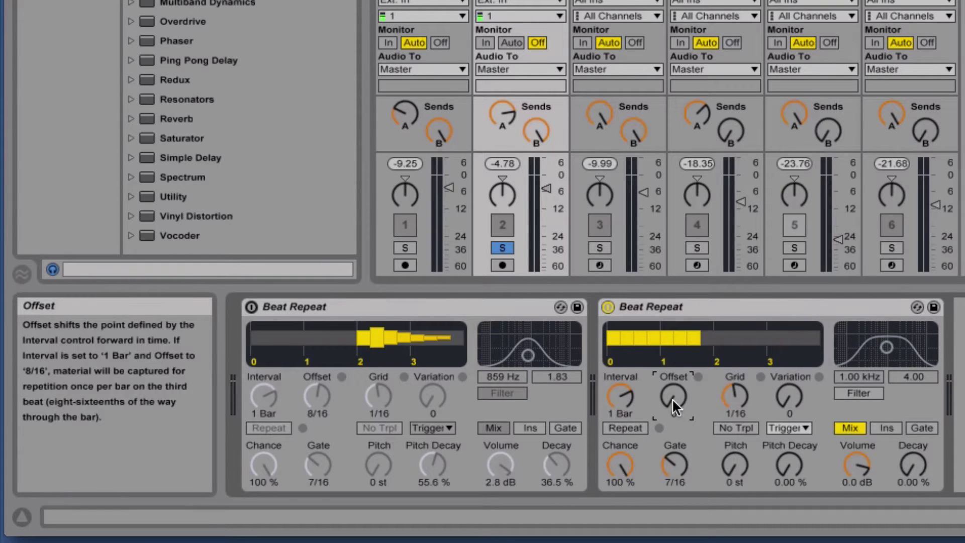
left_click_drag(671, 398, 671, 386)
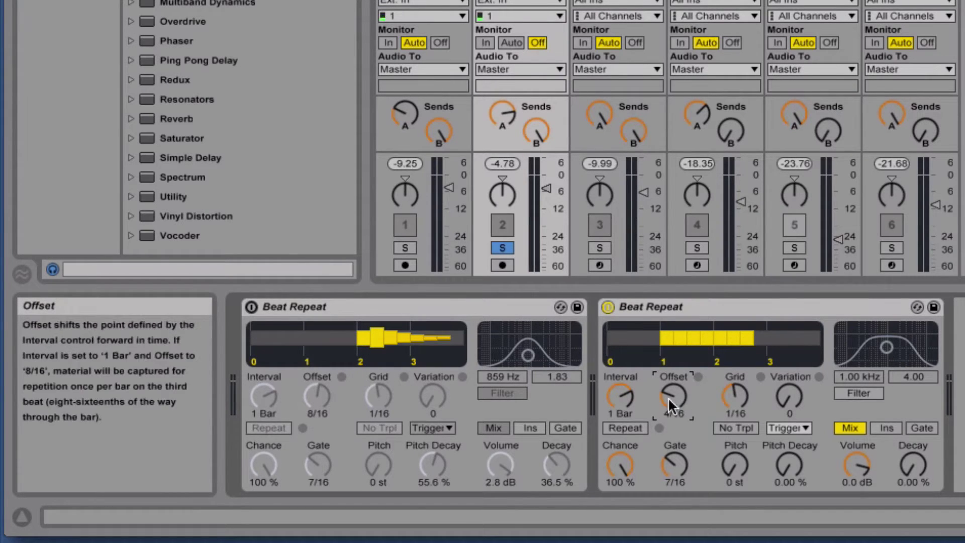
left_click_drag(672, 395, 672, 382)
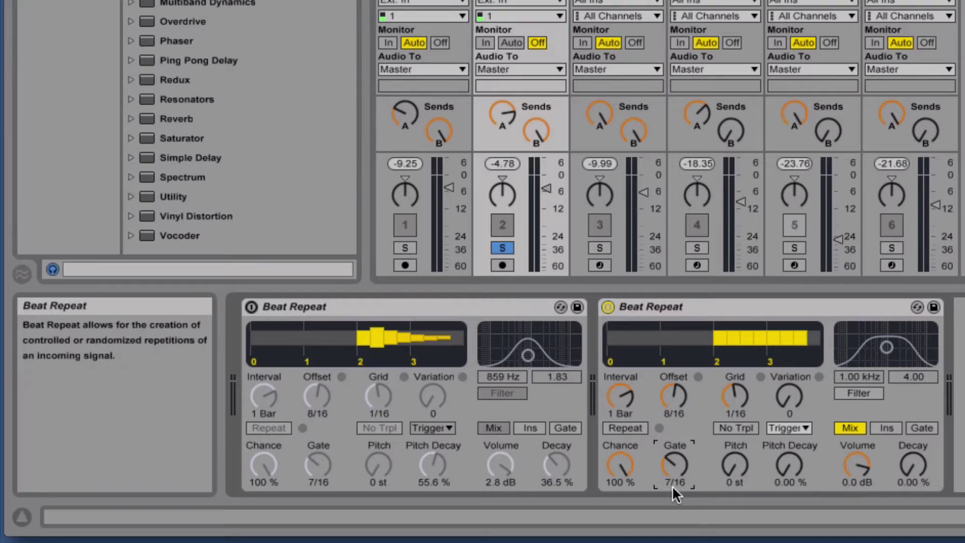
Try the second Beat Repeat's Gate at 1/16 and 4/16, then set it to 8/16.
left_click_drag(675, 465, 674, 488)
key("Up")
key("Up")
key("Up")
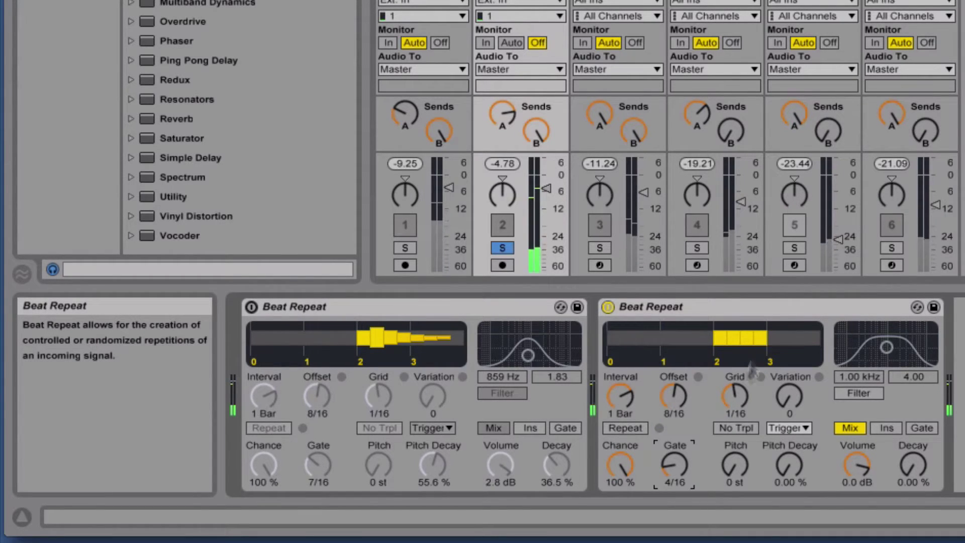
left_click_drag(670, 462, 671, 448)
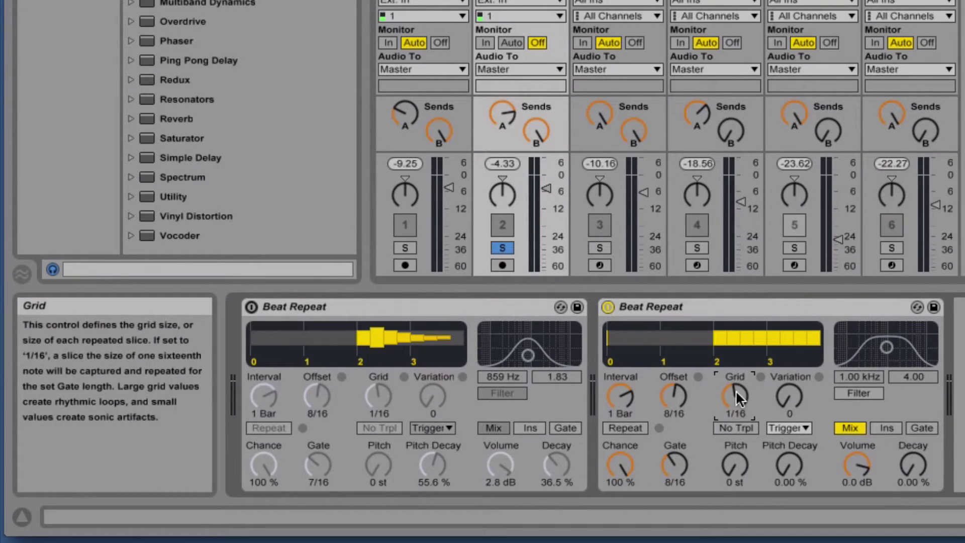
Try a finer Grid, return it to 1/16, and shorten the Gate to 4/16.
mouse_move(734, 388)
left_mouse_down()
mouse_move(735, 409)
mouse_move(734, 384)
left_mouse_up()
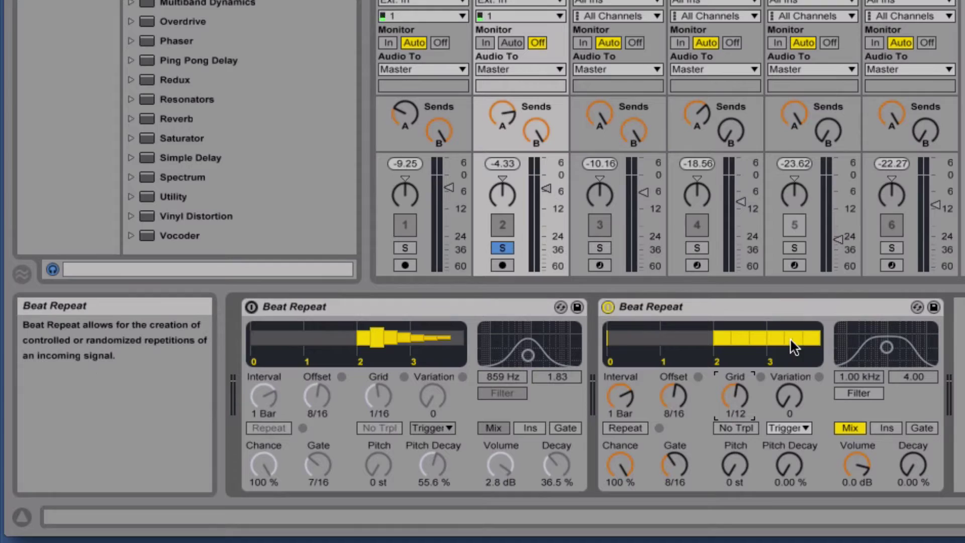
mouse_move(733, 397)
left_click_drag(733, 393, 733, 397)
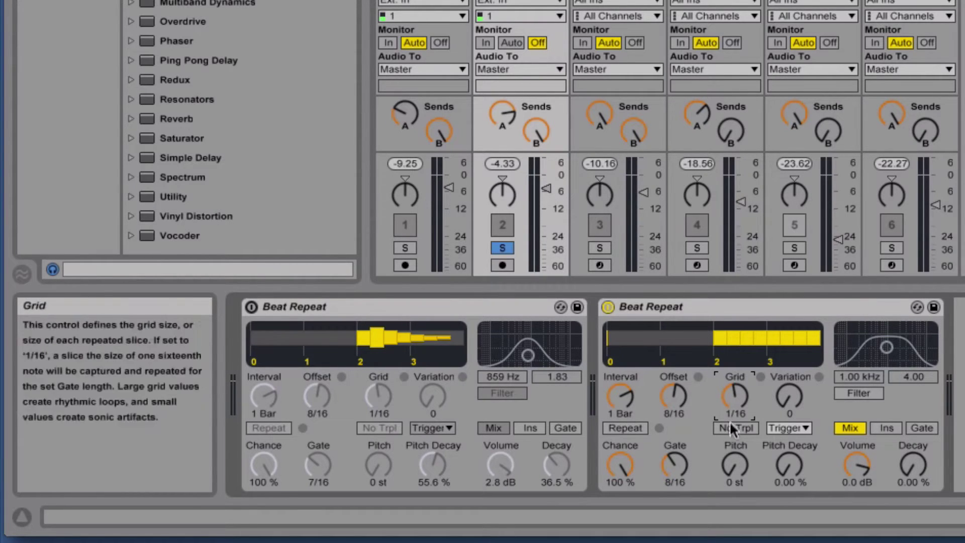
left_click(672, 457)
left_click_drag(672, 458, 673, 467)
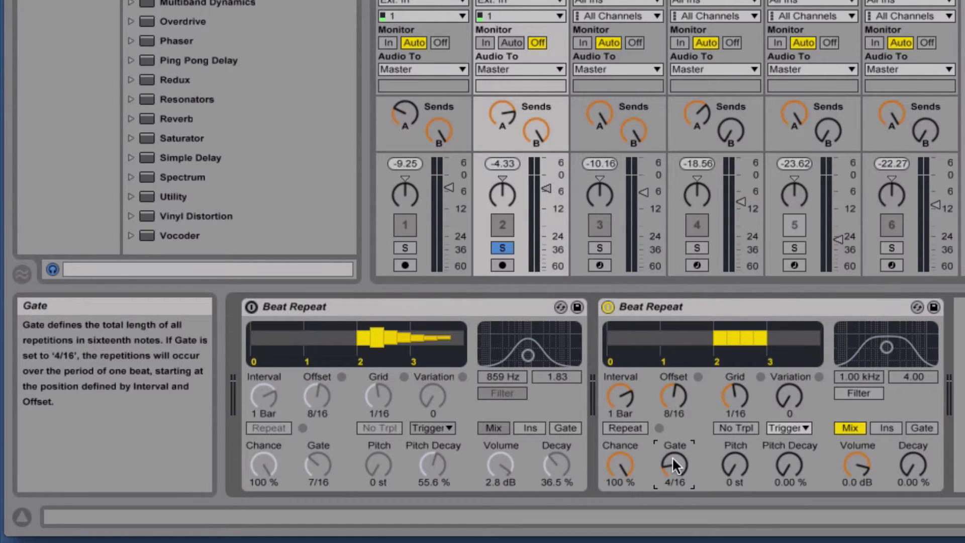
Turn the Grid down through 1/24 to the smallest 1/128 slice size.
mouse_move(732, 386)
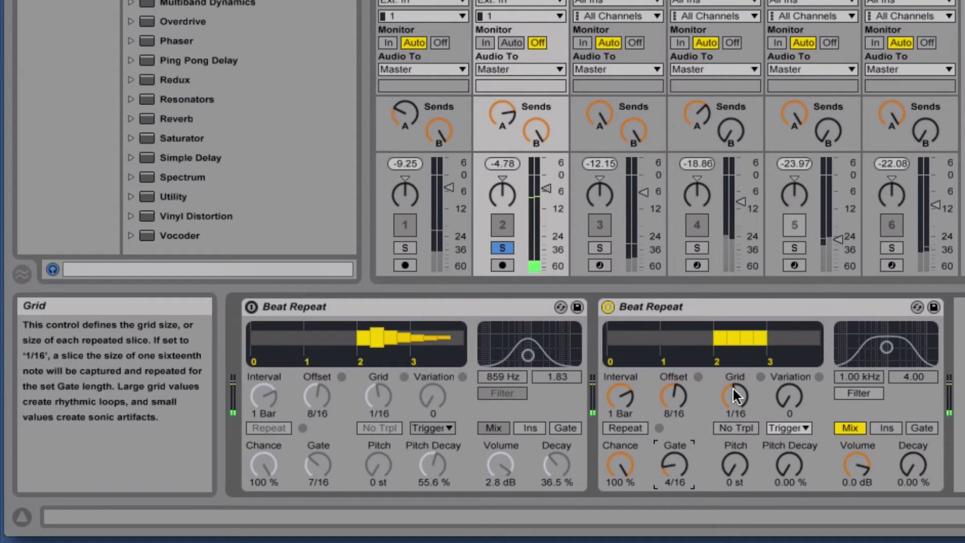
mouse_move(732, 387)
left_mouse_down()
mouse_move(733, 405)
mouse_move(734, 387)
left_mouse_up()
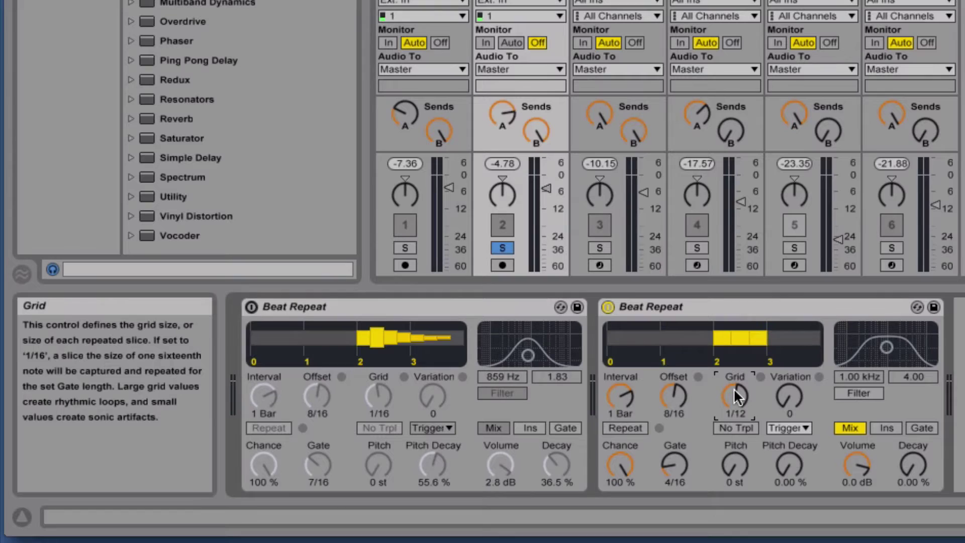
left_click_drag(734, 387, 734, 413)
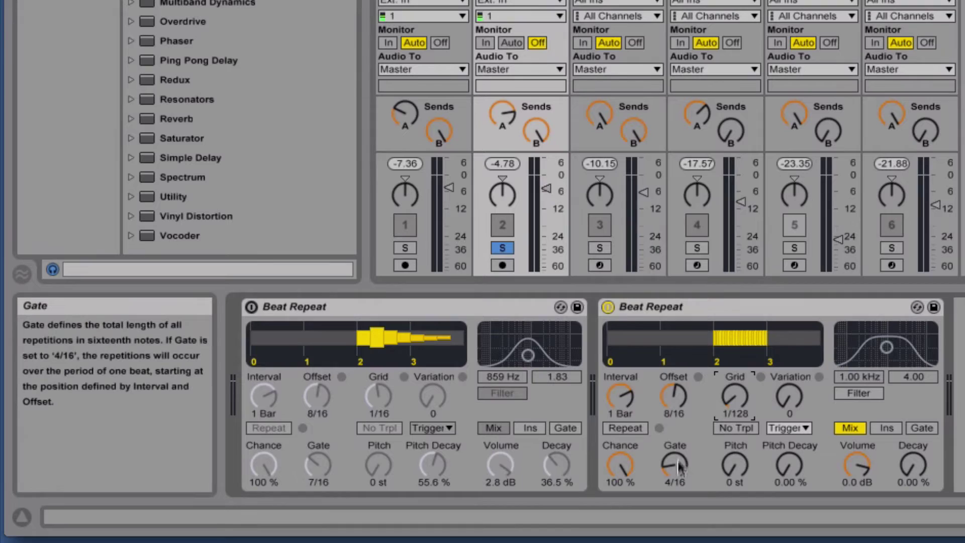
left_click(672, 395)
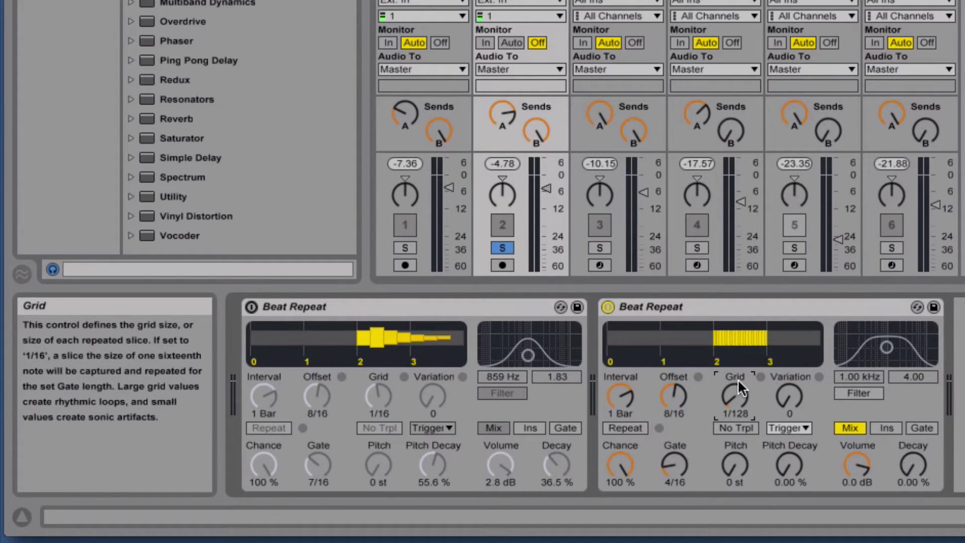
Try the second Beat Repeat's Chance at 0%, about half and about a third, ending at 0%.
left_click(789, 395)
left_click(619, 464)
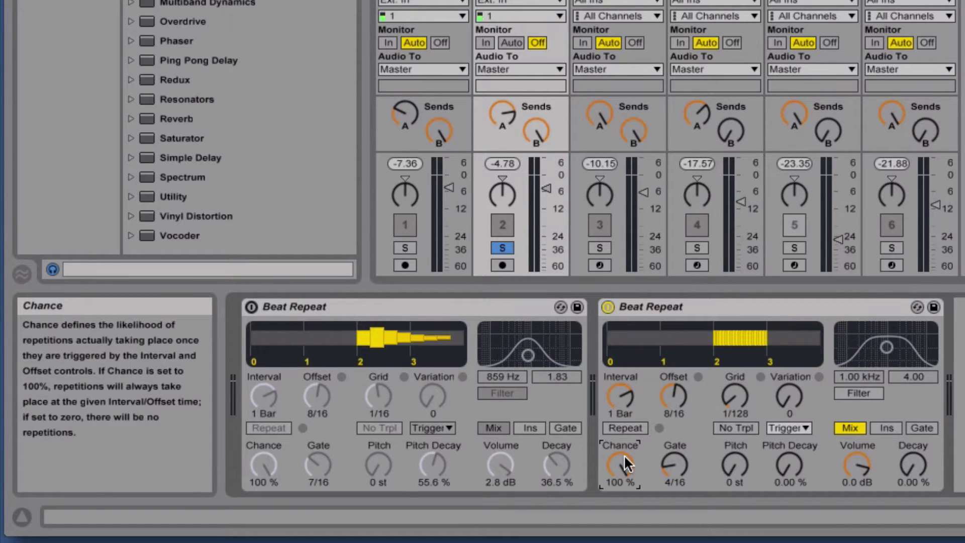
left_click_drag(623, 454, 623, 507)
left_click_drag(619, 464, 619, 414)
left_click_drag(621, 463, 621, 482)
left_click_drag(622, 464, 622, 490)
Restore Chance to 100%, enlarge the Grid to 1/8, and raise Variation to 10.
left_click_drag(620, 465, 619, 425)
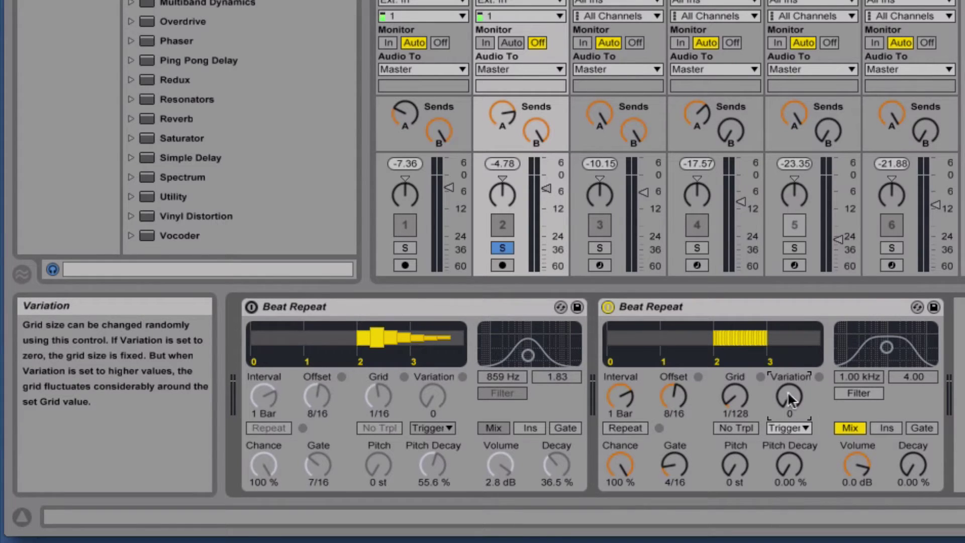
left_click_drag(734, 396, 734, 374)
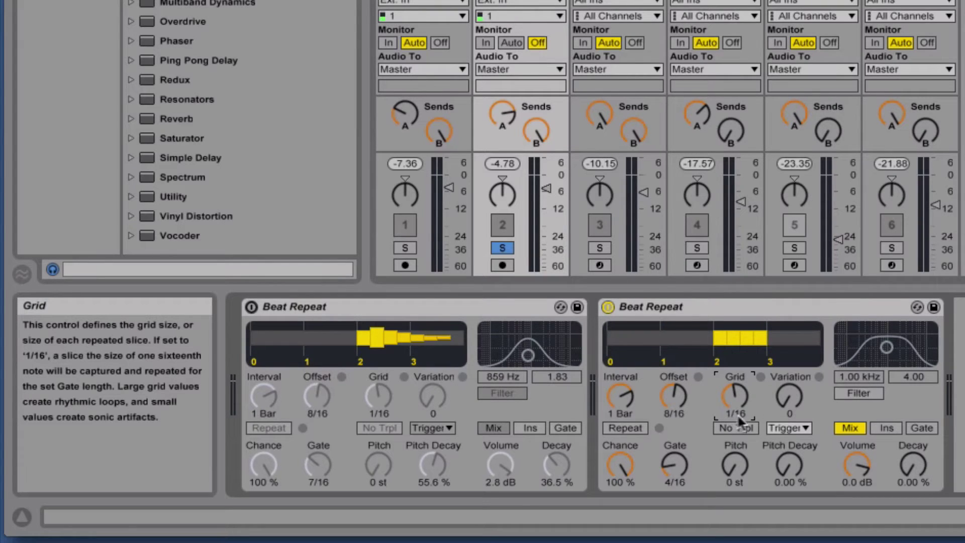
mouse_move(807, 376)
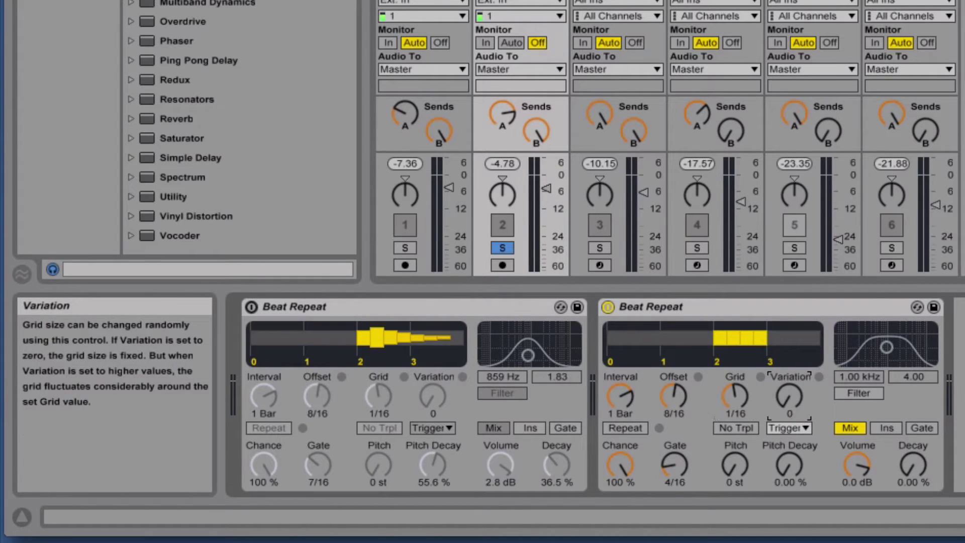
left_click_drag(789, 396, 789, 376)
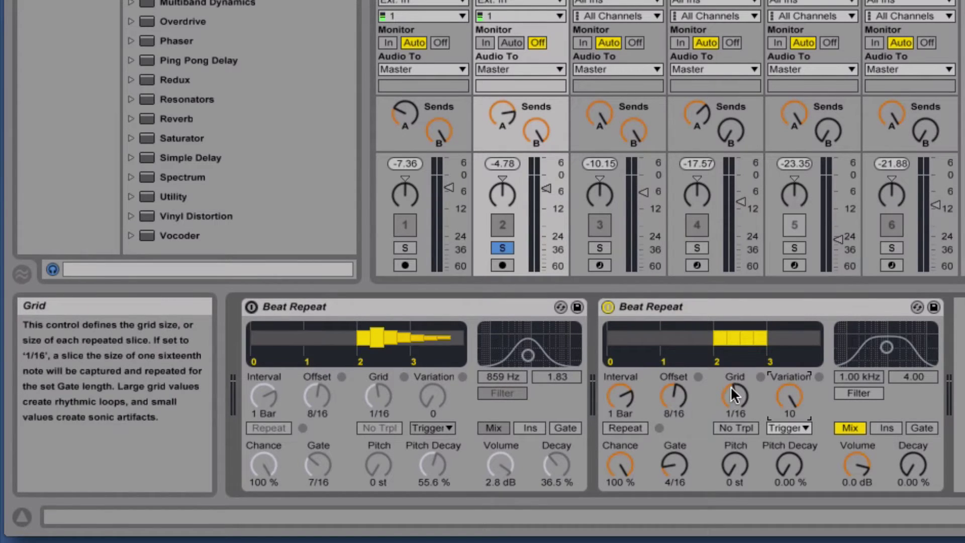
Play the Drum Loop, try the Grid at 1/8, then settle it back on 1/16.
key("space")
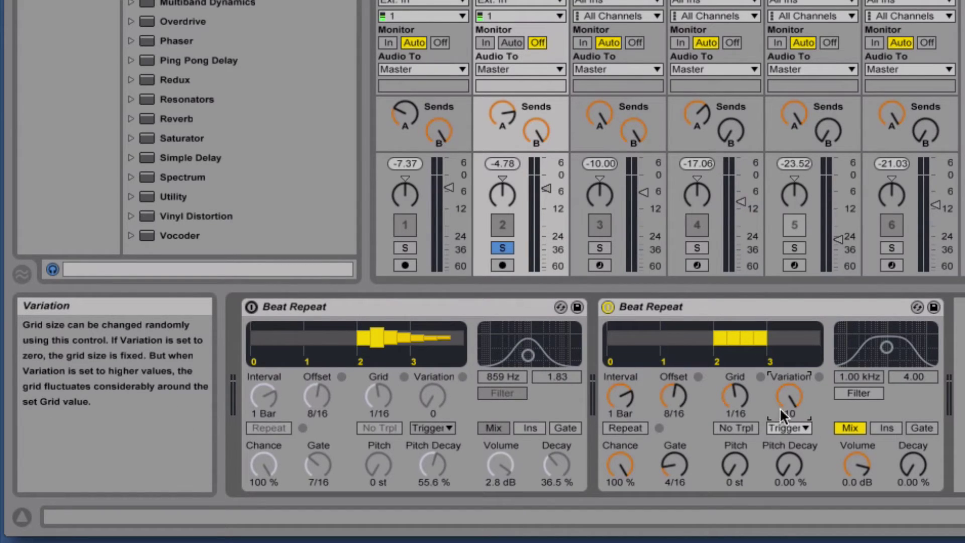
mouse_move(737, 395)
left_mouse_down()
mouse_move(737, 387)
mouse_move(737, 412)
left_mouse_up()
left_click(735, 423)
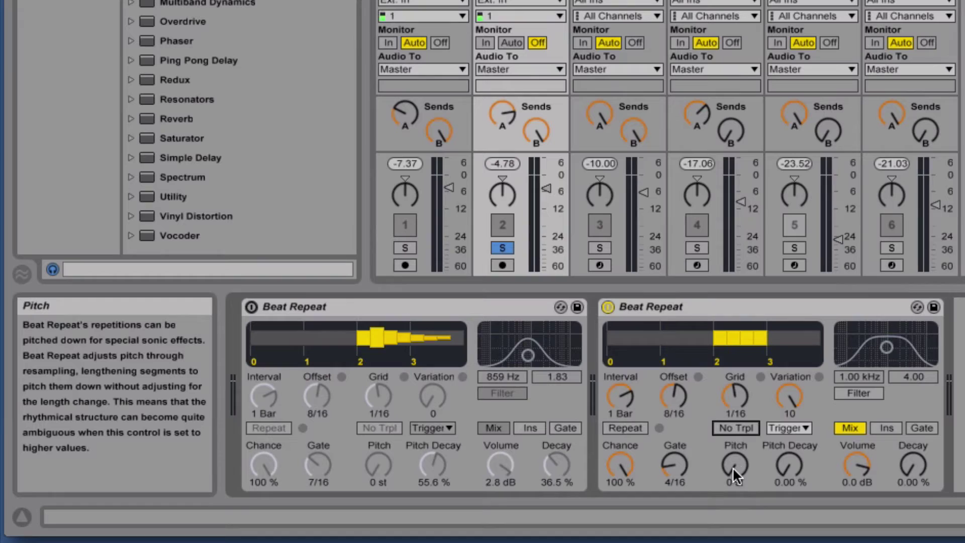
Try Pitch at -12 st and -5 st, zero Variation, then return Pitch to 0 st.
left_click_drag(731, 470, 732, 486)
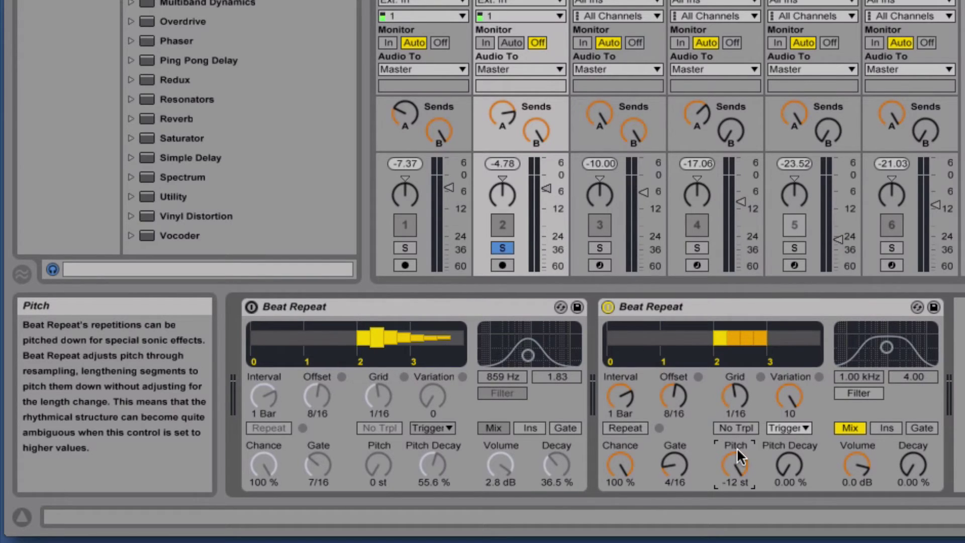
key("Delete")
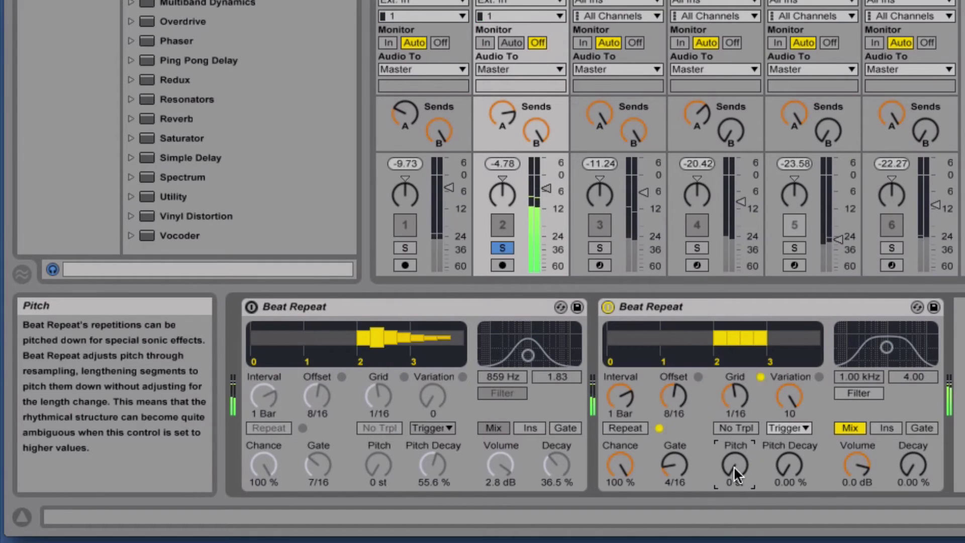
left_click_drag(733, 466, 734, 483)
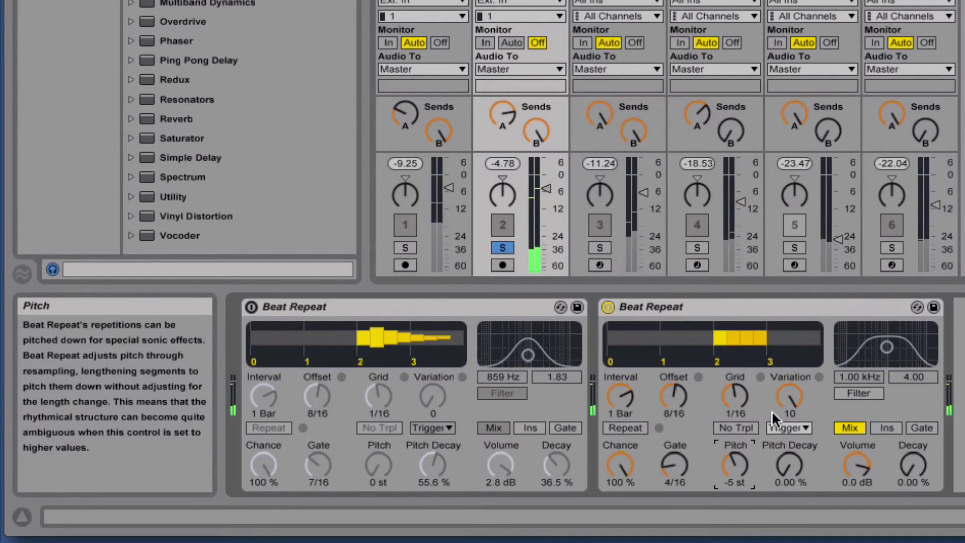
left_click_drag(771, 411, 735, 458)
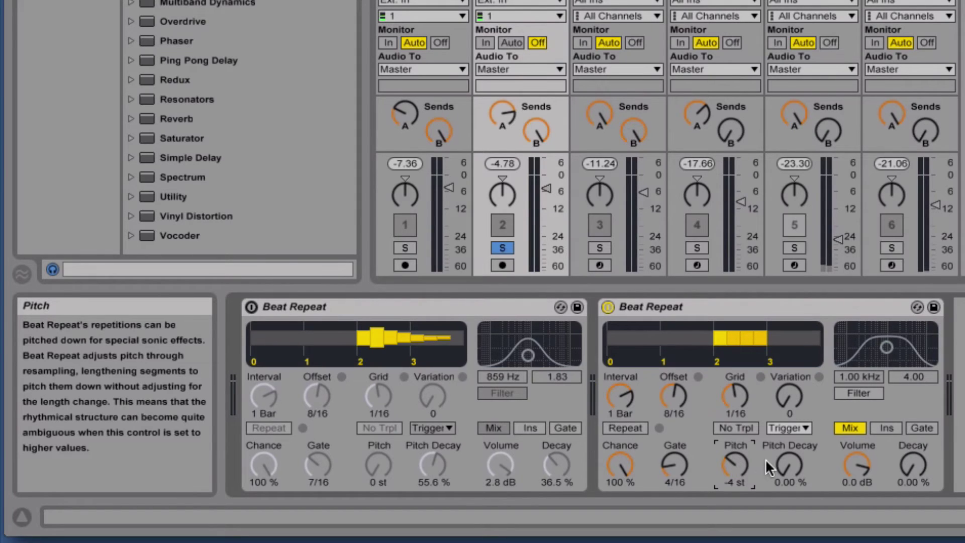
left_click_drag(734, 465, 734, 455)
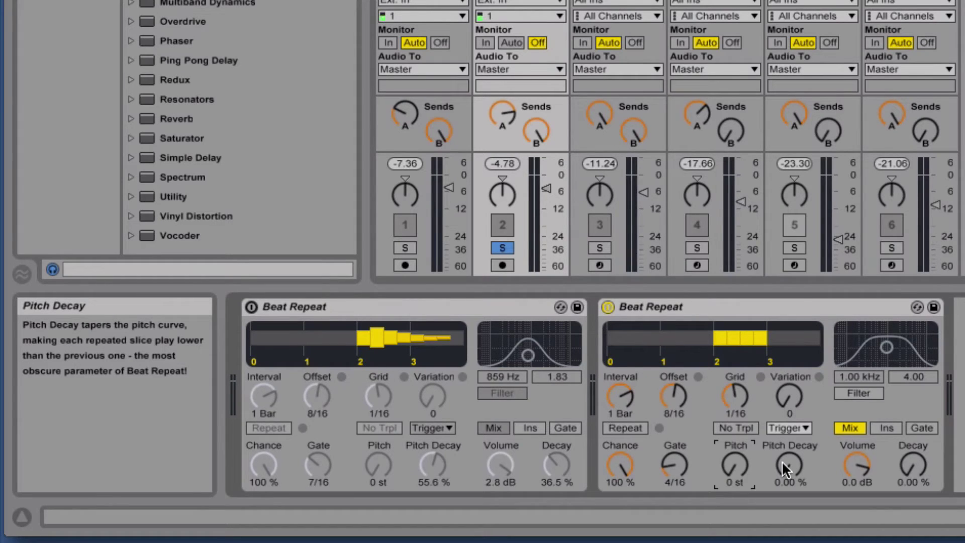
left_click(731, 388)
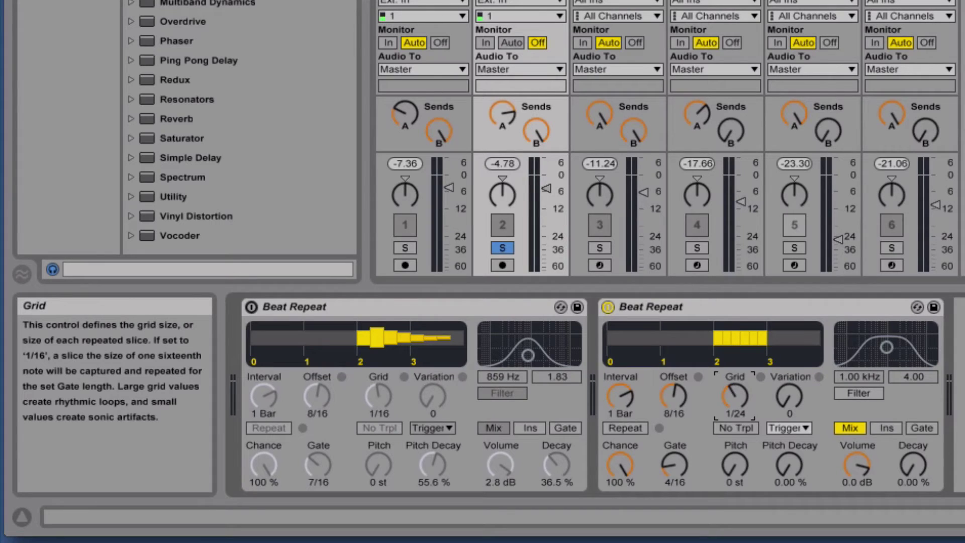
key("Down")
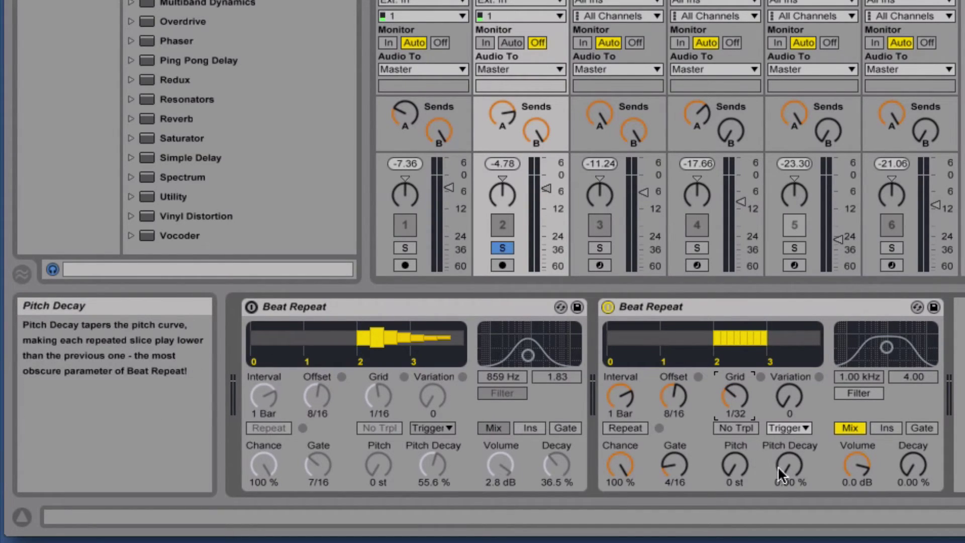
left_click_drag(782, 464, 781, 432)
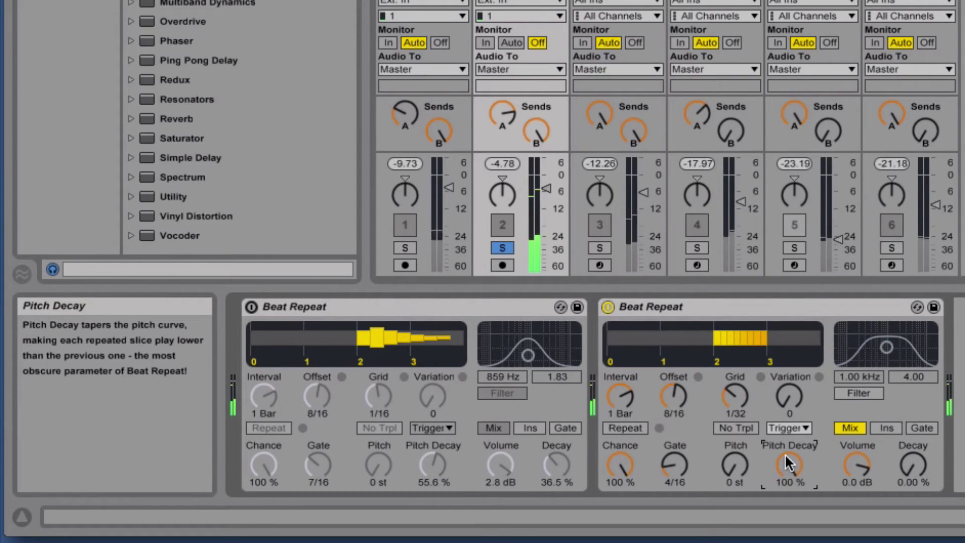
left_click_drag(788, 464, 789, 502)
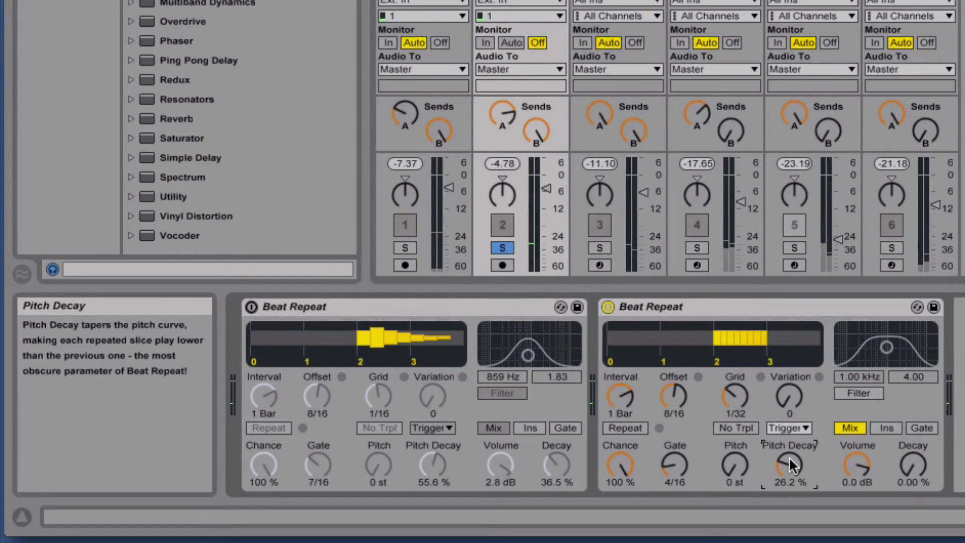
left_click_drag(789, 456, 788, 483)
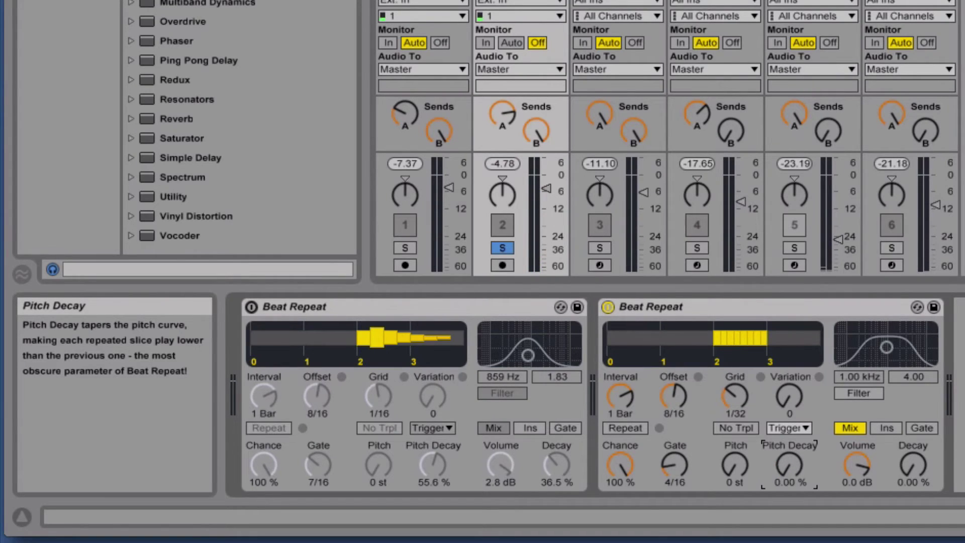
Enable the second Beat Repeat's filter and place it at 1.28 kHz with 1.83 width.
left_click(859, 392)
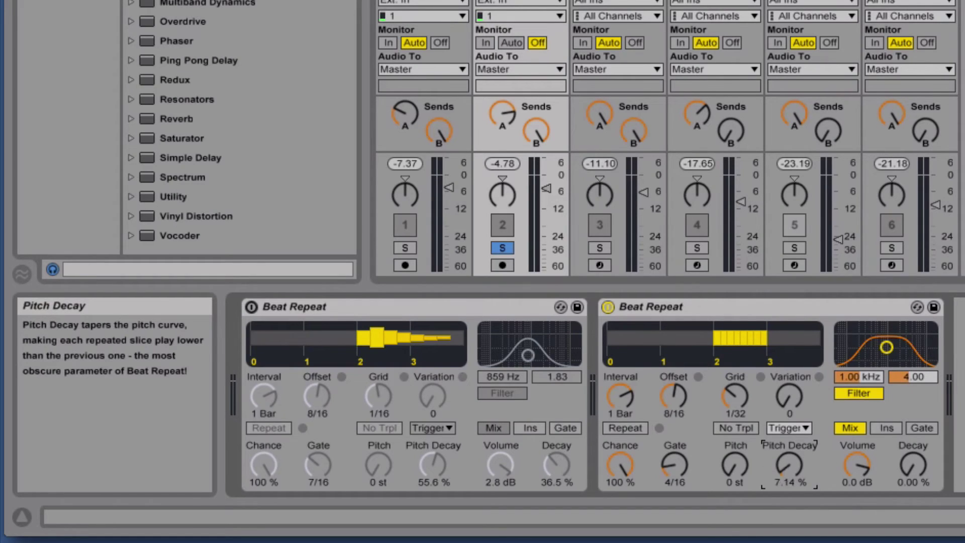
mouse_move(884, 349)
left_mouse_down()
mouse_move(889, 329)
mouse_move(888, 360)
mouse_move(914, 341)
mouse_move(883, 355)
left_mouse_up()
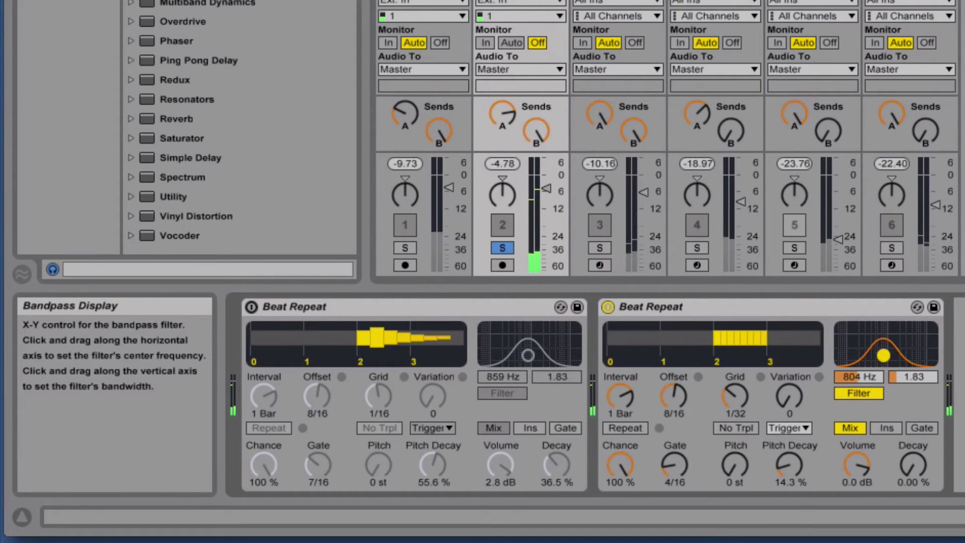
mouse_move(881, 351)
left_mouse_down()
mouse_move(846, 354)
mouse_move(931, 328)
mouse_move(931, 357)
mouse_move(891, 355)
left_mouse_up()
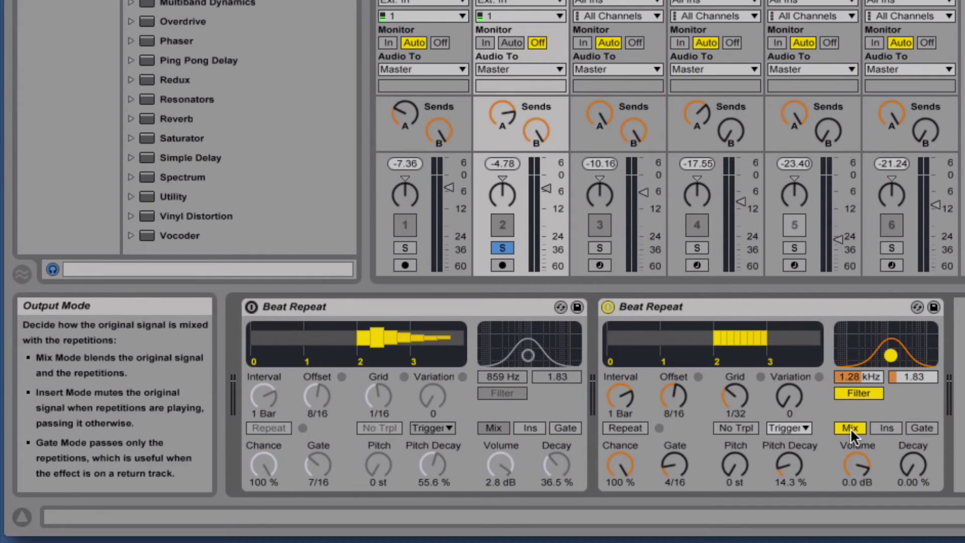
Audition Ins output mode during playback, then switch the second Beat Repeat to Gate.
left_click(891, 427)
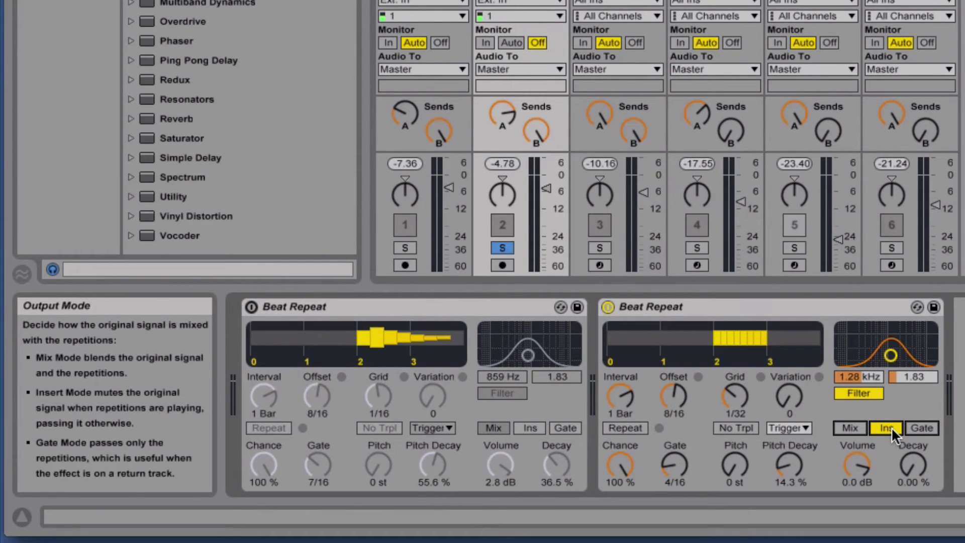
key("space")
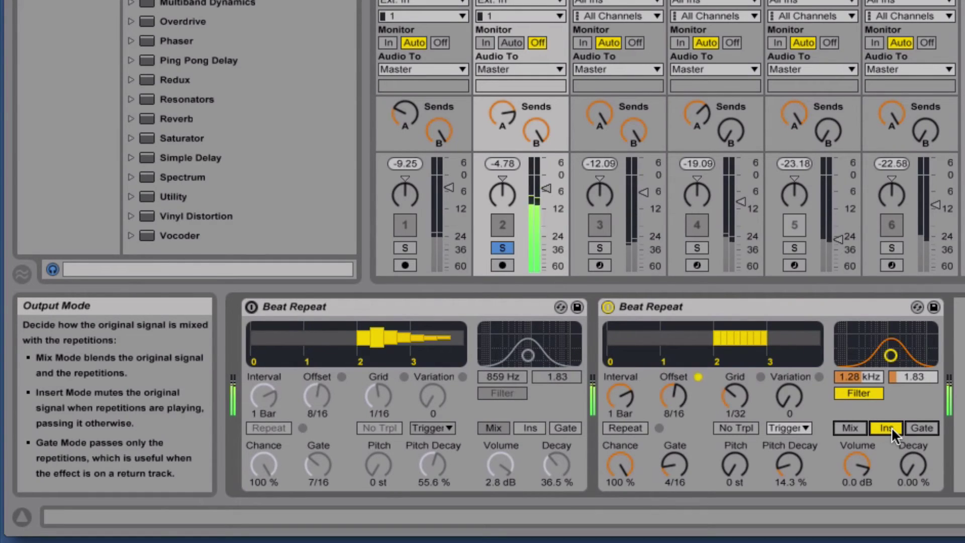
key("space")
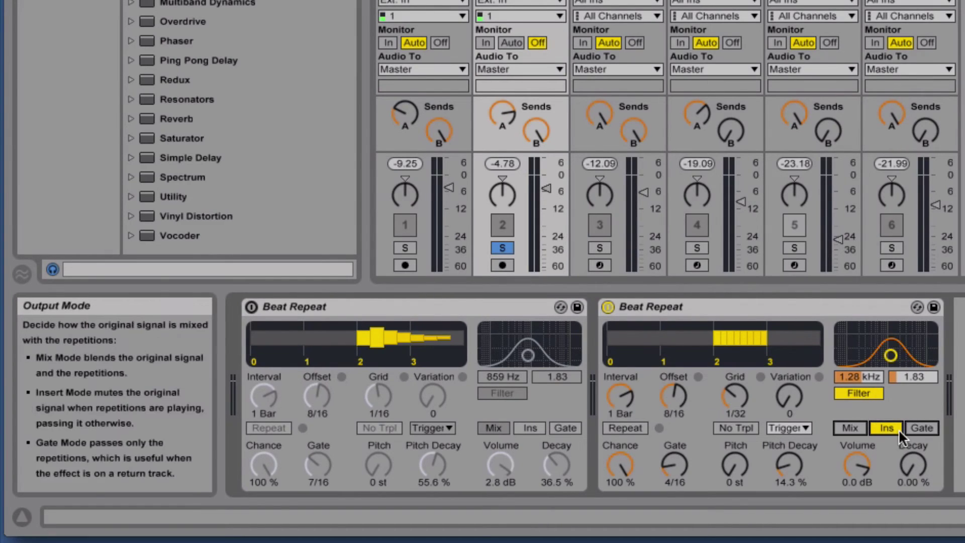
left_click(921, 427)
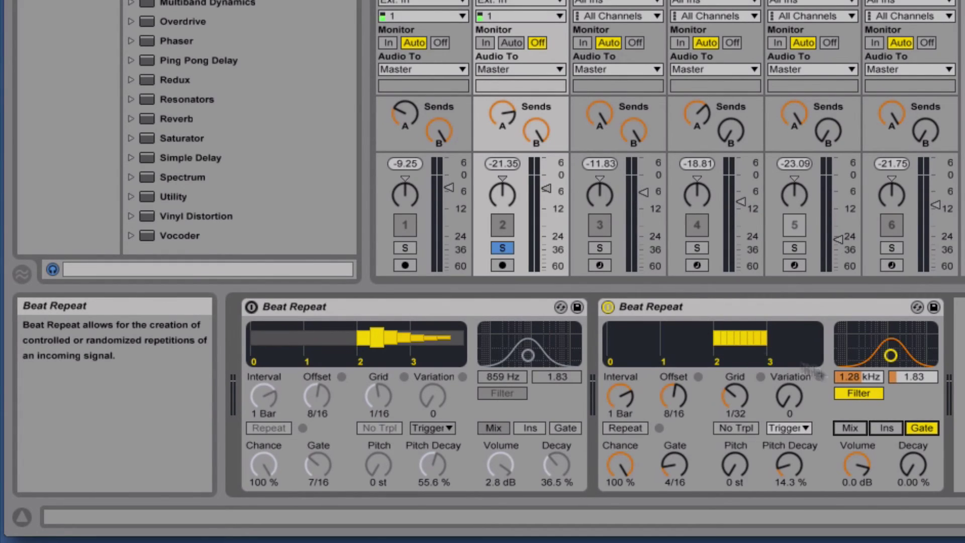
Raise the second Beat Repeat's Decay to 40.5% and set output back to Mix.
left_click_drag(907, 466, 907, 442)
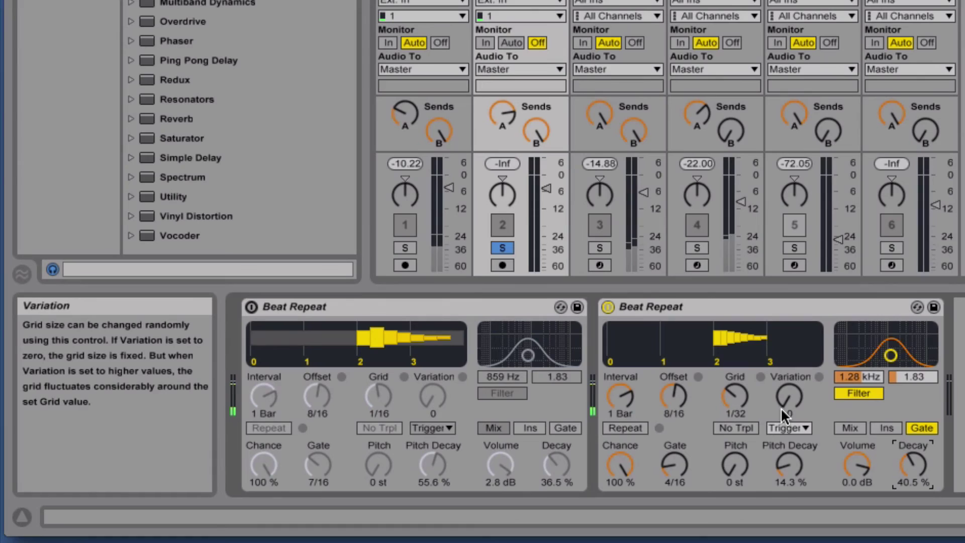
left_click(849, 427)
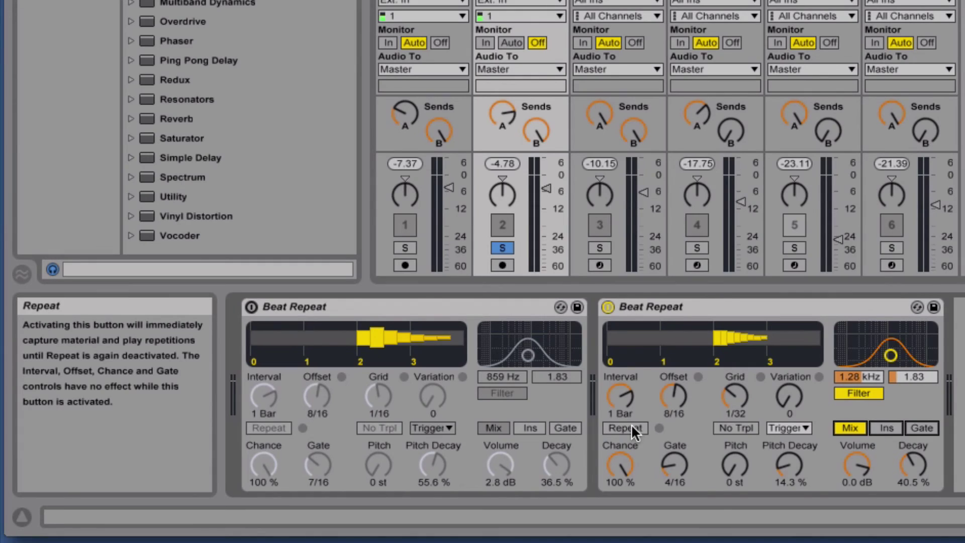
Enable the first Beat Repeat, disable the second, unsolo track 2, mute tracks 4 and 6, and play.
left_click(607, 307)
left_click(251, 306)
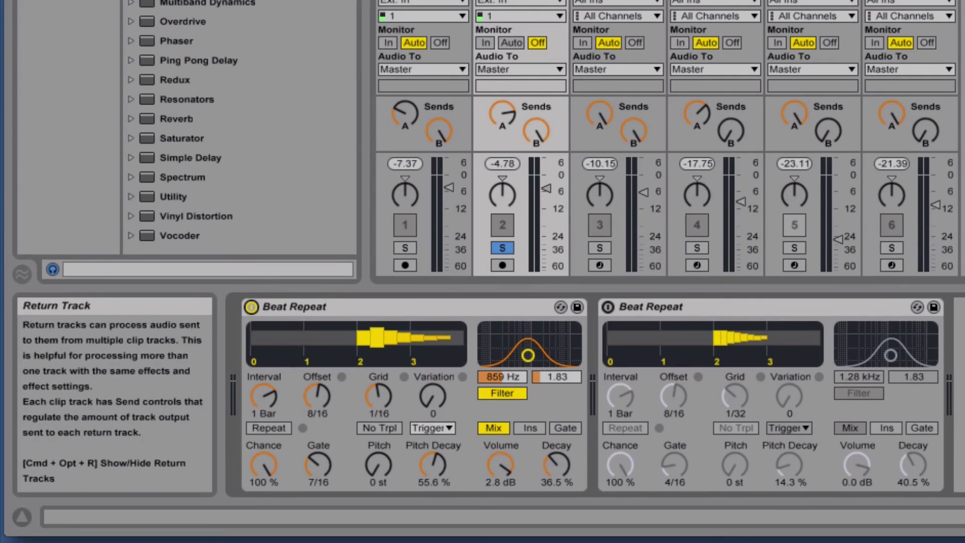
left_click(502, 248)
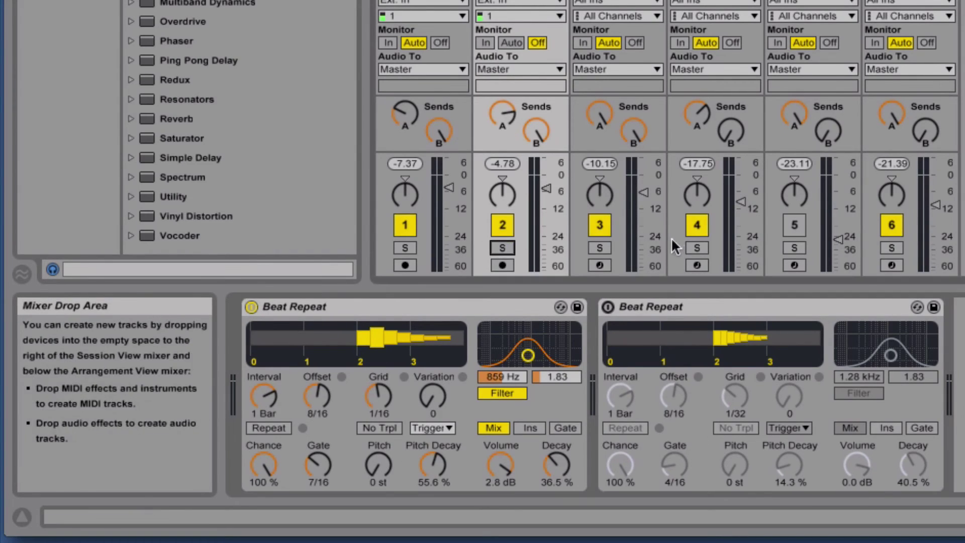
left_click(697, 224)
left_click(891, 224)
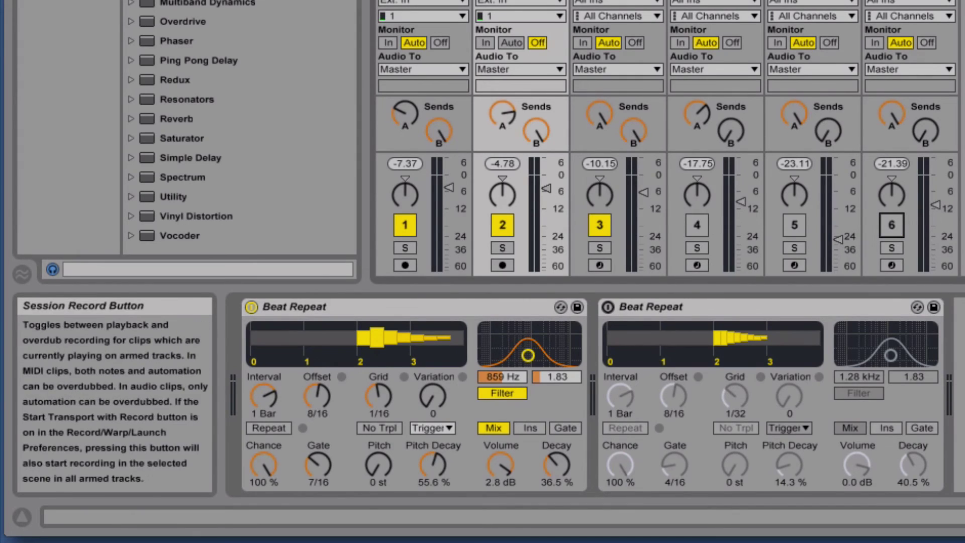
key("space")
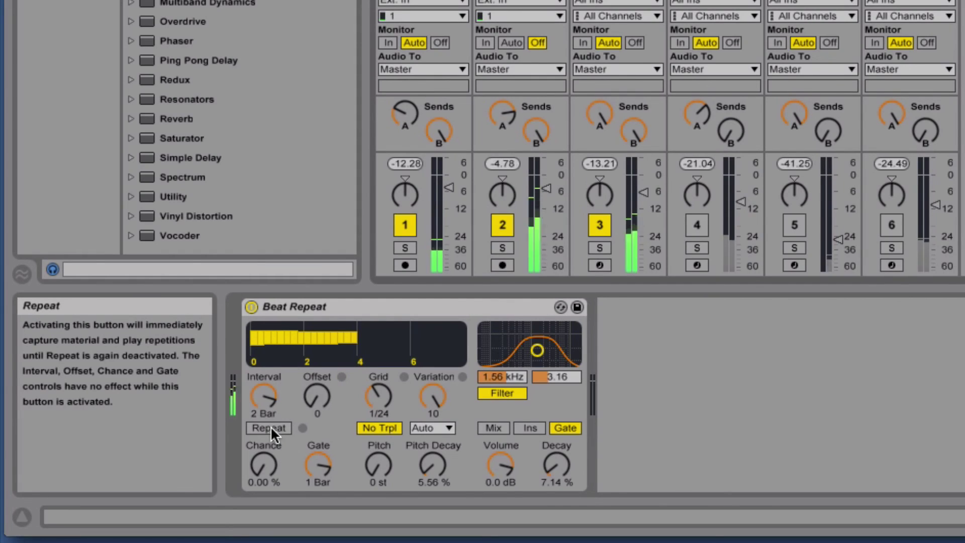
left_click(269, 428)
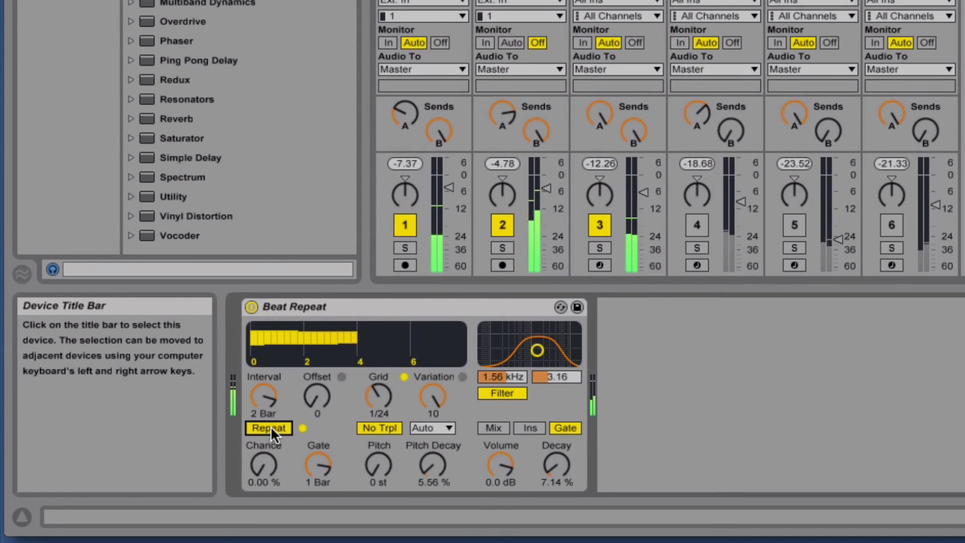
left_click(269, 428)
left_click(269, 427)
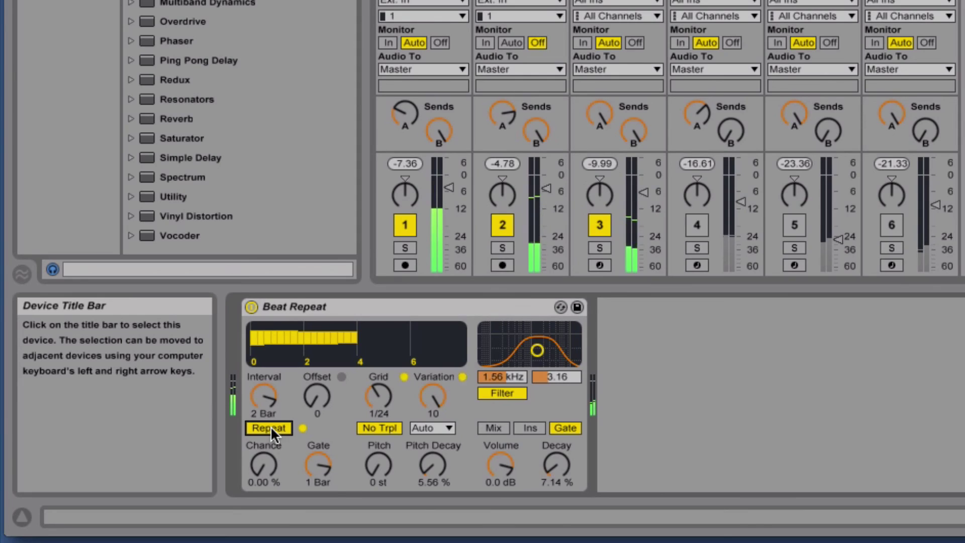
left_click(270, 427)
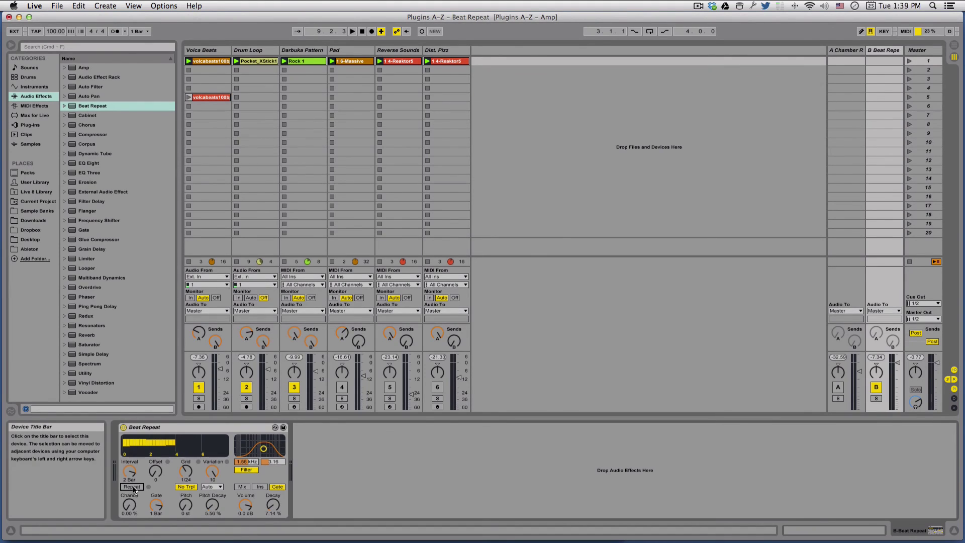
Reactivate return A, track 4 and track 6, then pick Cabinet and Amp in the Audio Effects browser.
left_click(838, 387)
left_click(342, 387)
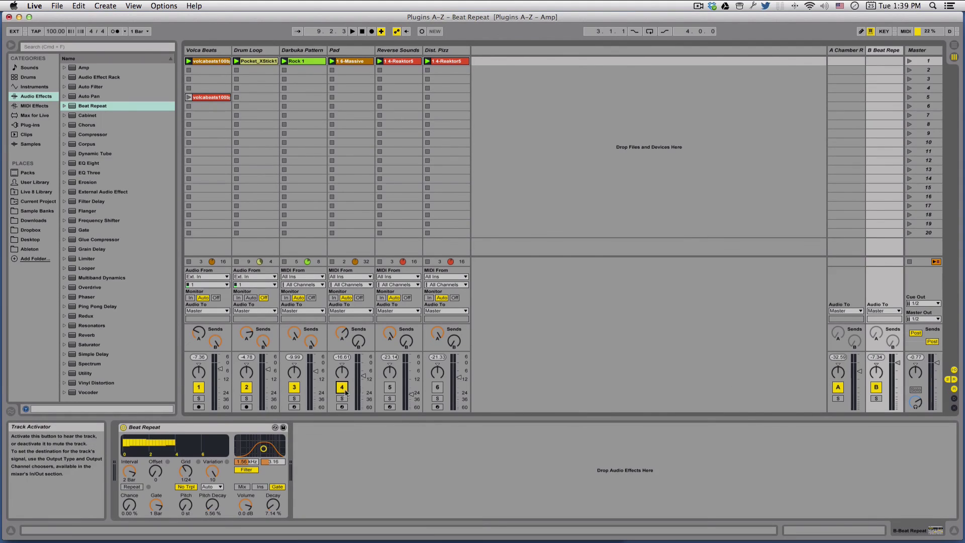
left_click(437, 387)
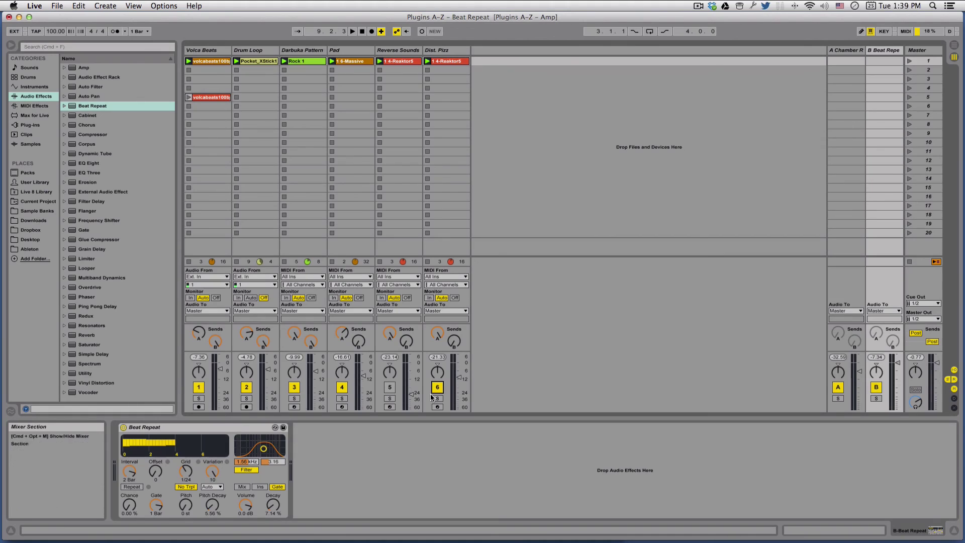
left_click(75, 116)
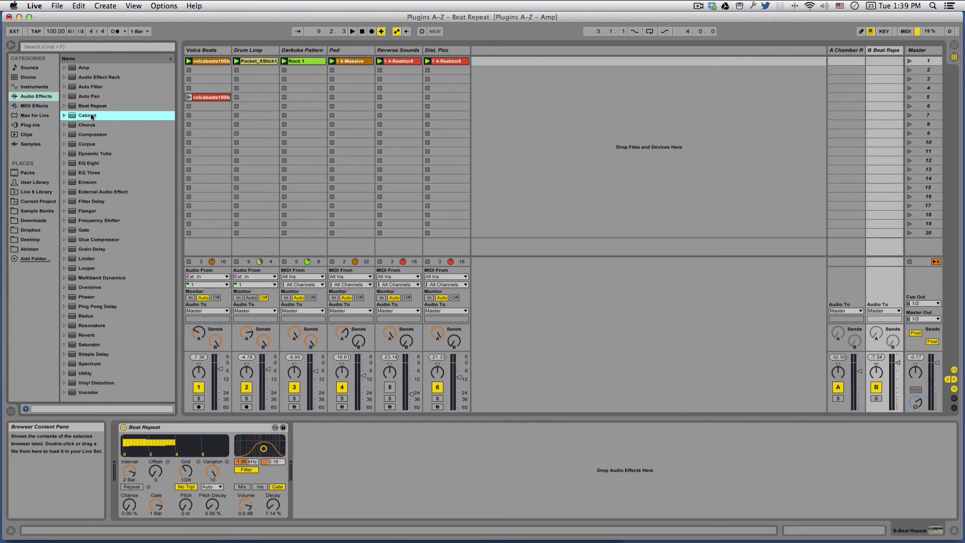
left_click(82, 66)
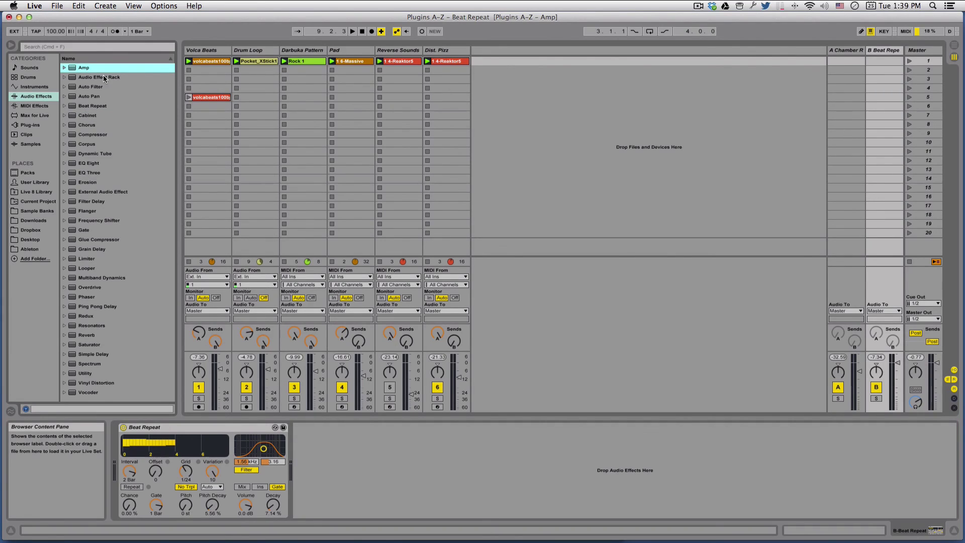